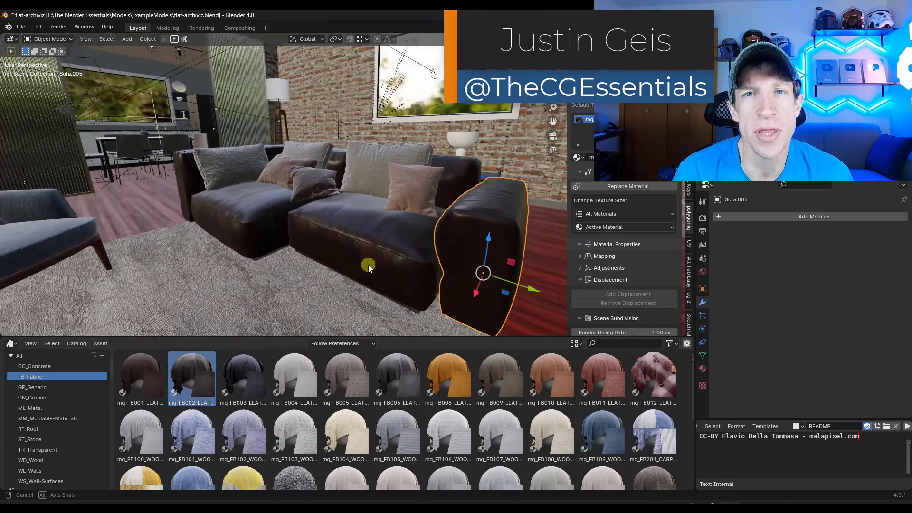
# Step: Select the sofa seat, then take the ground plane out of Edit Mode to show its soil displacement
pyautogui.click(346, 171)
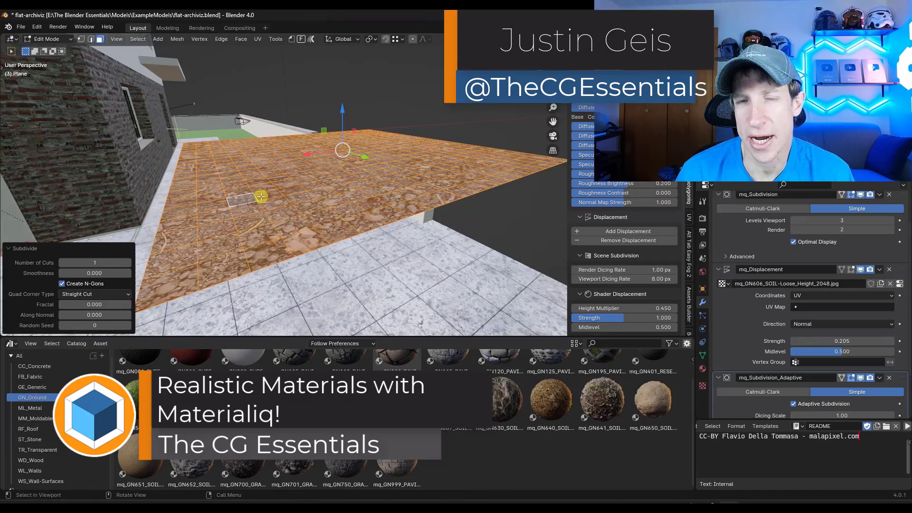
pyautogui.press('Tab')
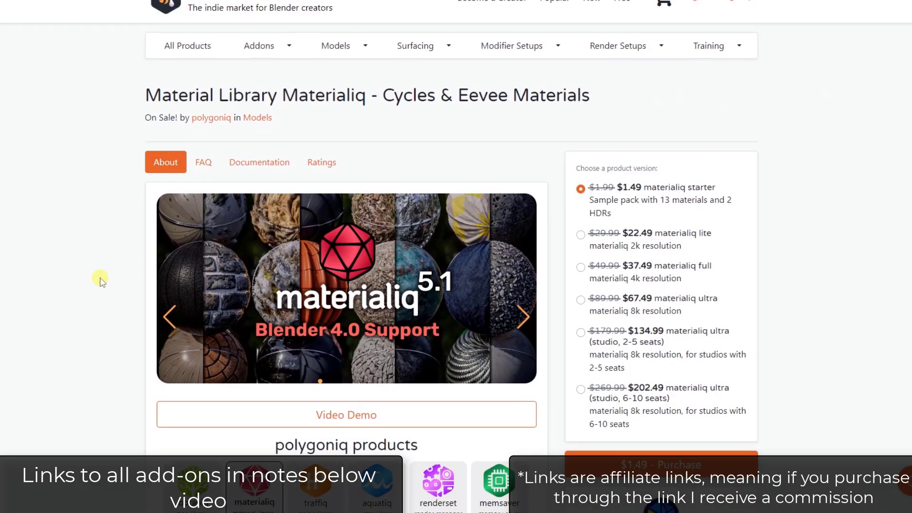
# Step: Review the Materialiq product page, then move on to the Sanctus Library - Procedural Materials page
pyautogui.scroll(2, 100, 280)
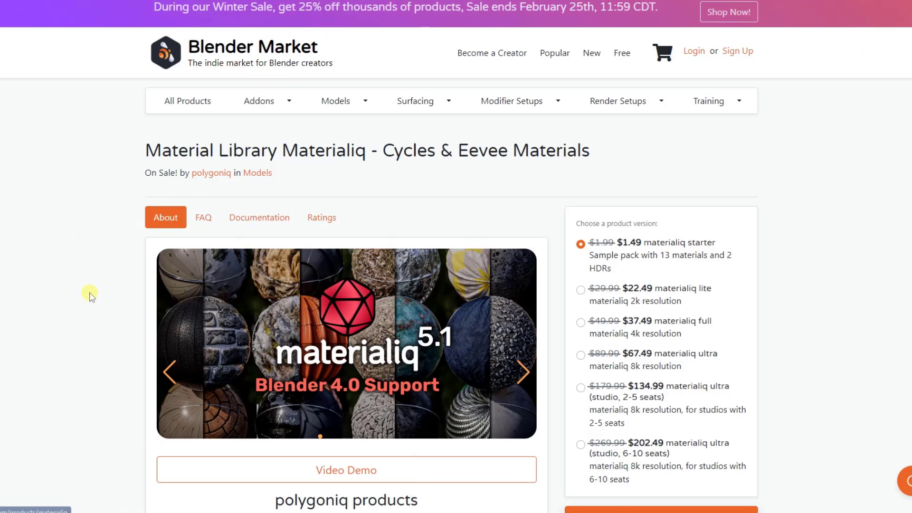
pyautogui.scroll(-1, 91, 296)
pyautogui.scroll(1, 91, 291)
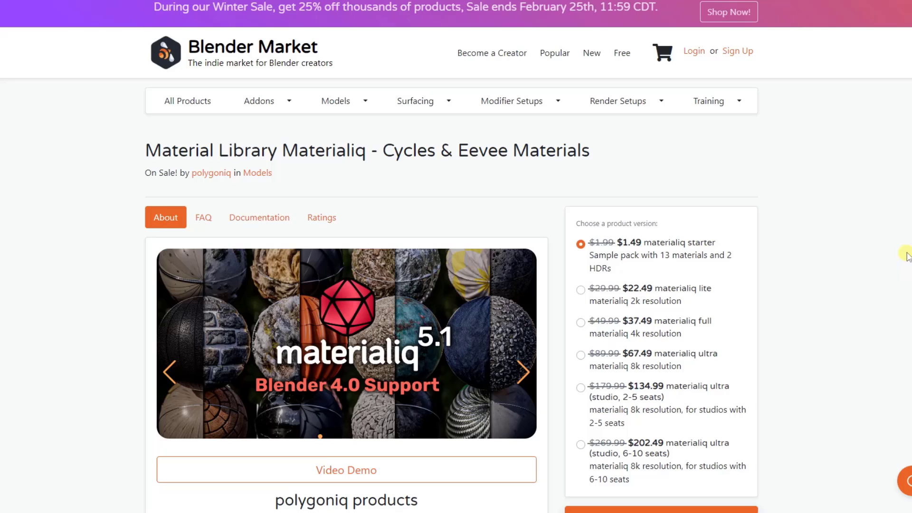
pyautogui.scroll(-2, 164, 233)
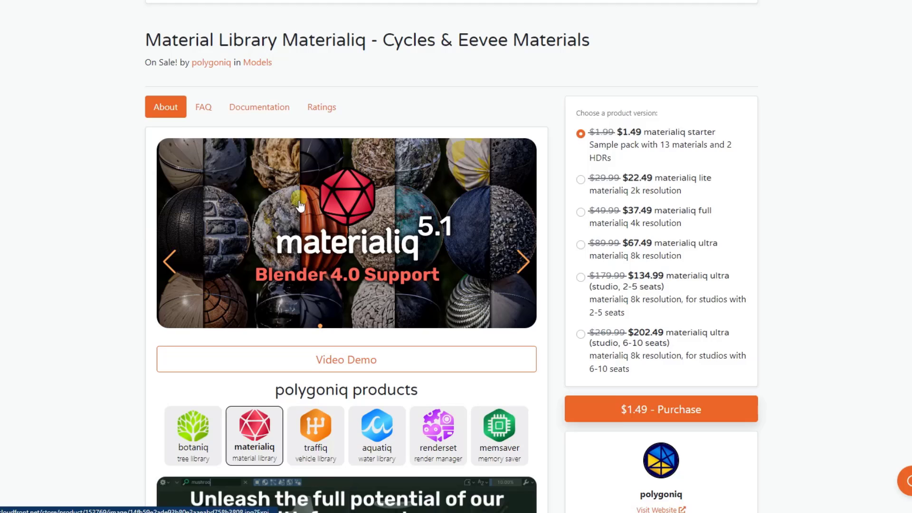
pyautogui.scroll(-1, 464, 208)
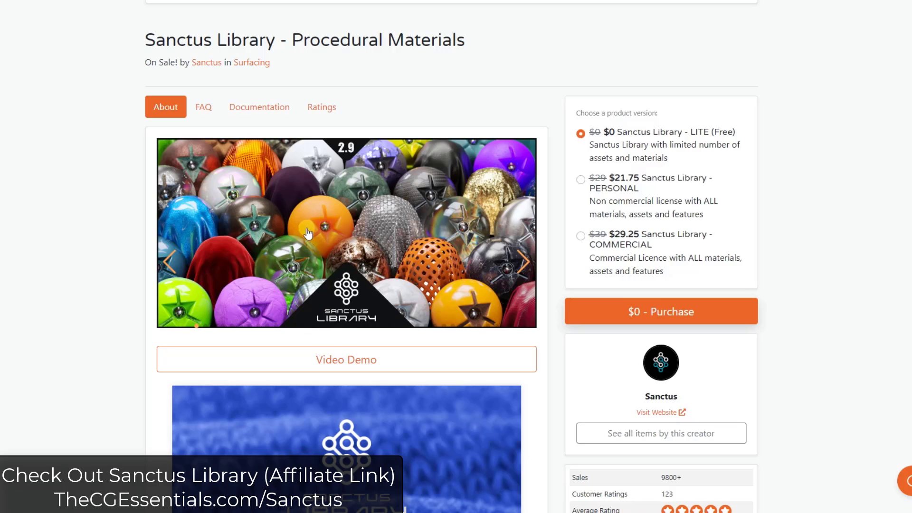
# Step: Scroll through the Sanctus Library feature images and back to the top
pyautogui.scroll(-10, 372, 236)
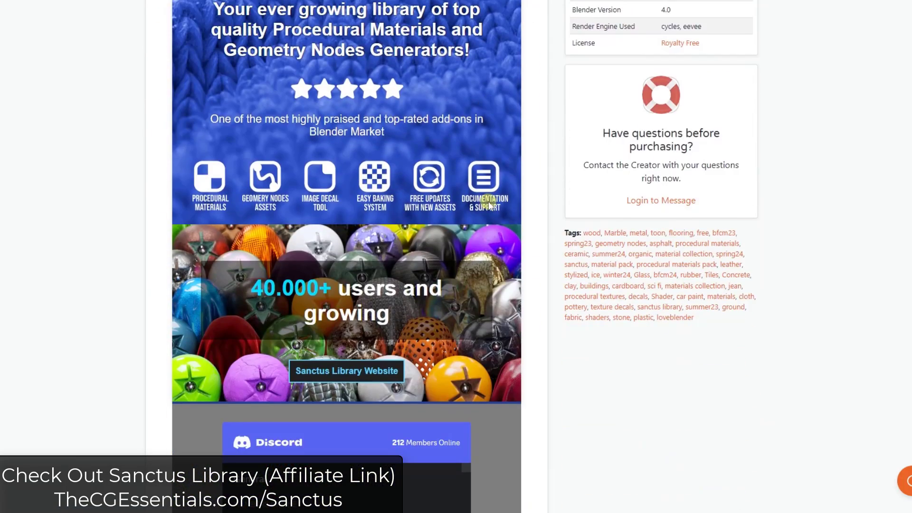
pyautogui.scroll(3, 461, 144)
pyautogui.scroll(-10, 449, 200)
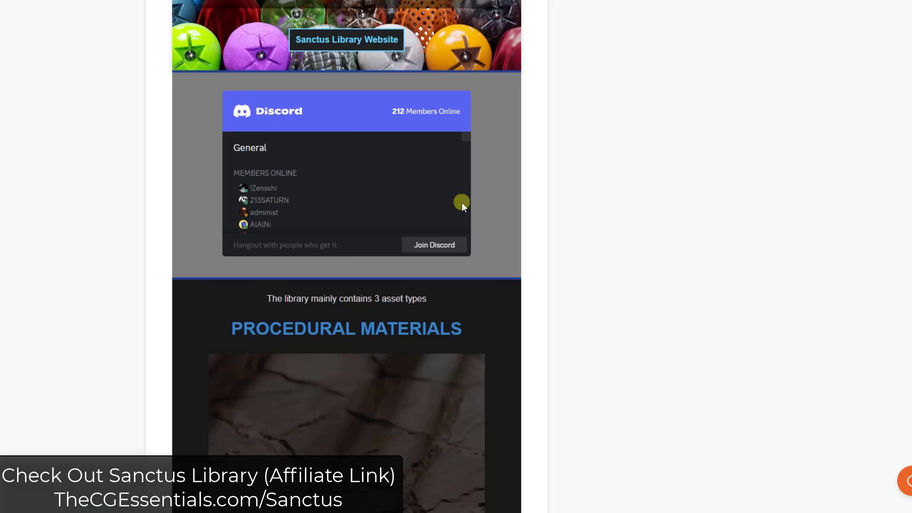
pyautogui.scroll(-6, 451, 302)
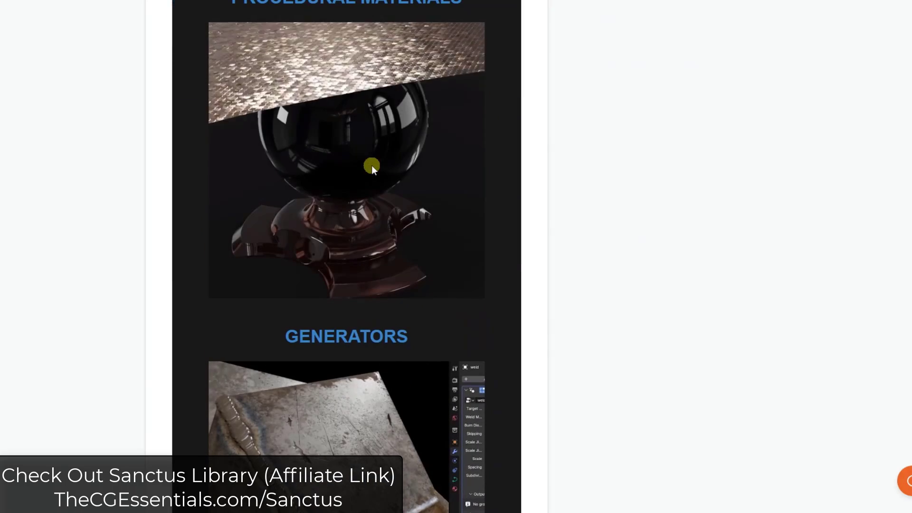
pyautogui.scroll(-5, 371, 166)
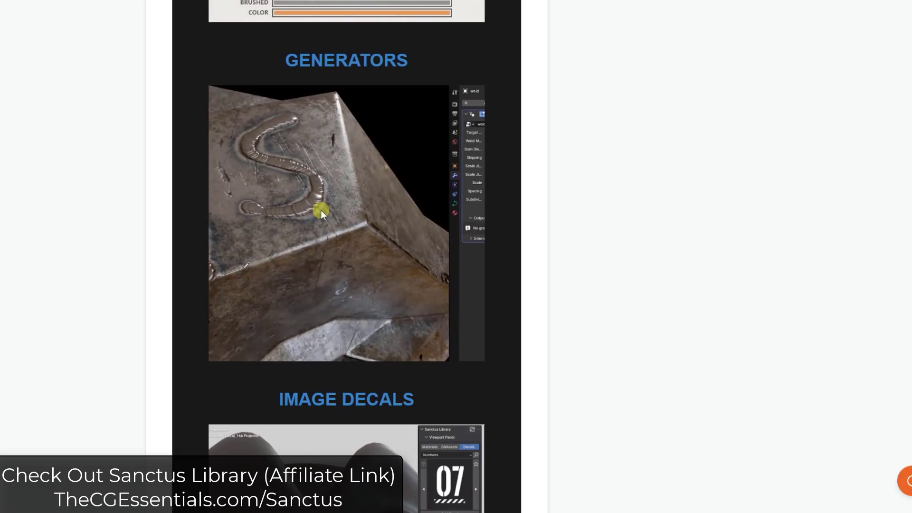
pyautogui.scroll(-5, 328, 213)
pyautogui.scroll(-20, 354, 275)
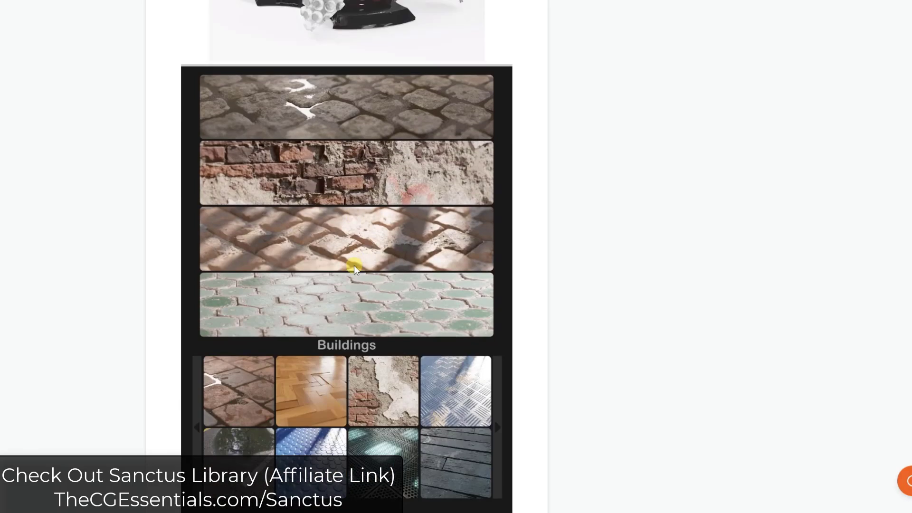
pyautogui.scroll(-20, 366, 253)
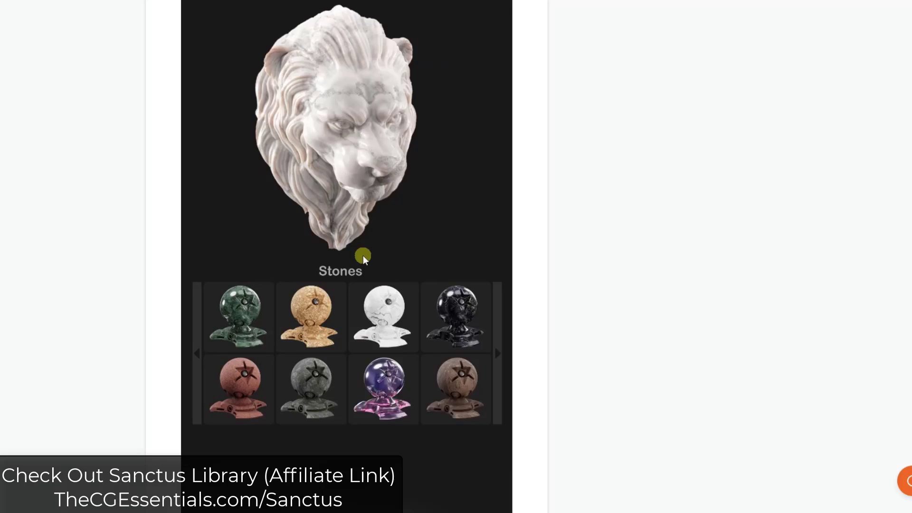
pyautogui.scroll(-20, 383, 254)
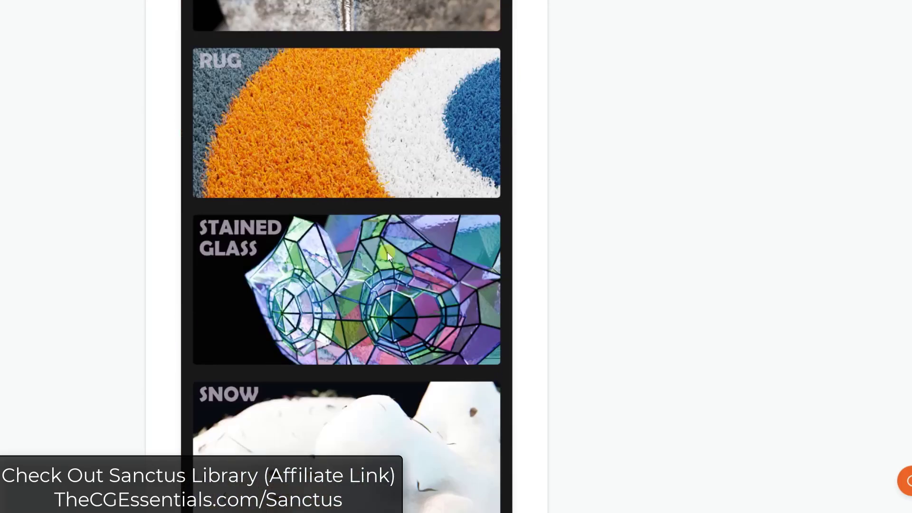
pyautogui.scroll(-15, 385, 256)
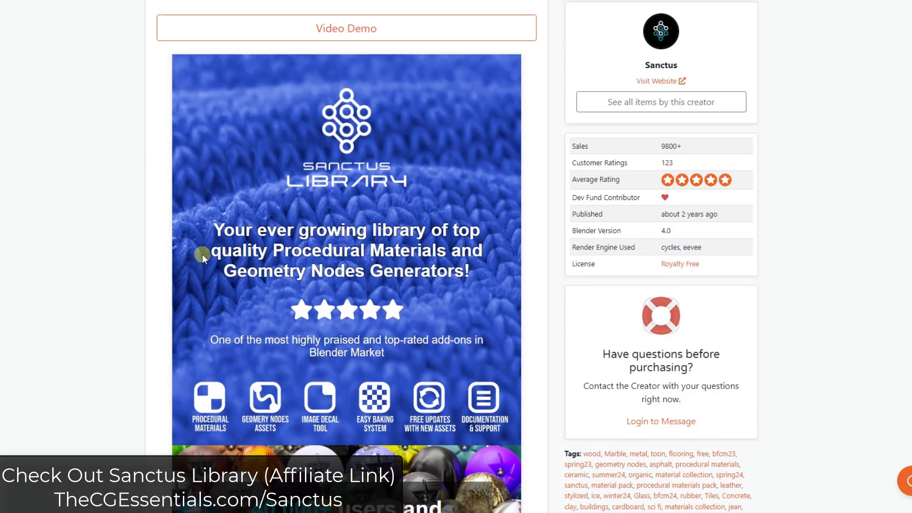
pyautogui.scroll(1, 350, 271)
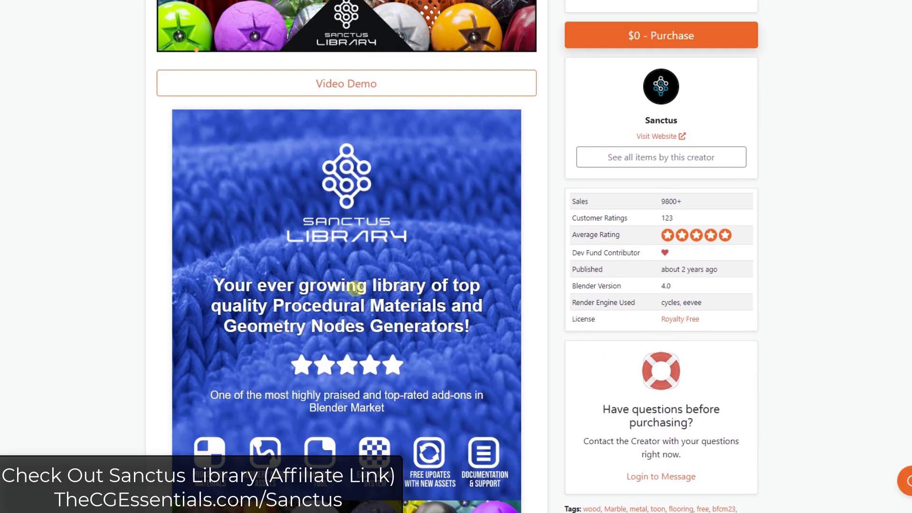
pyautogui.scroll(3, 378, 291)
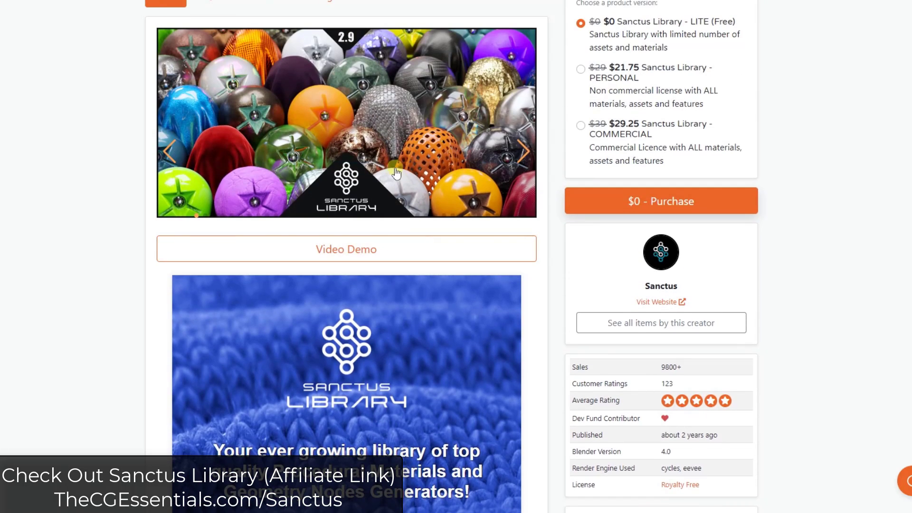
pyautogui.scroll(-2, 351, 237)
pyautogui.scroll(2, 373, 301)
pyautogui.scroll(2, 377, 310)
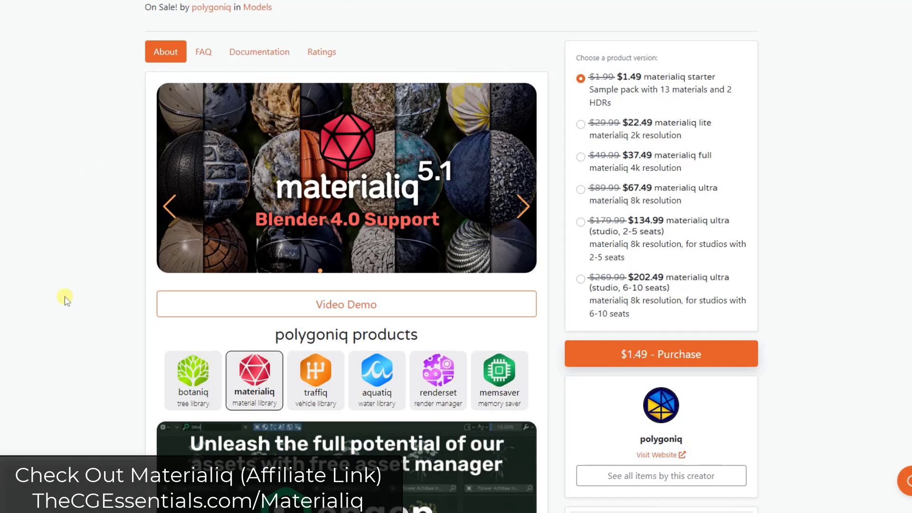
# Step: Review Materialiq's versions, including the $1.49 starter pack with 13 materials and 2 HDRs
pyautogui.scroll(-1, 97, 340)
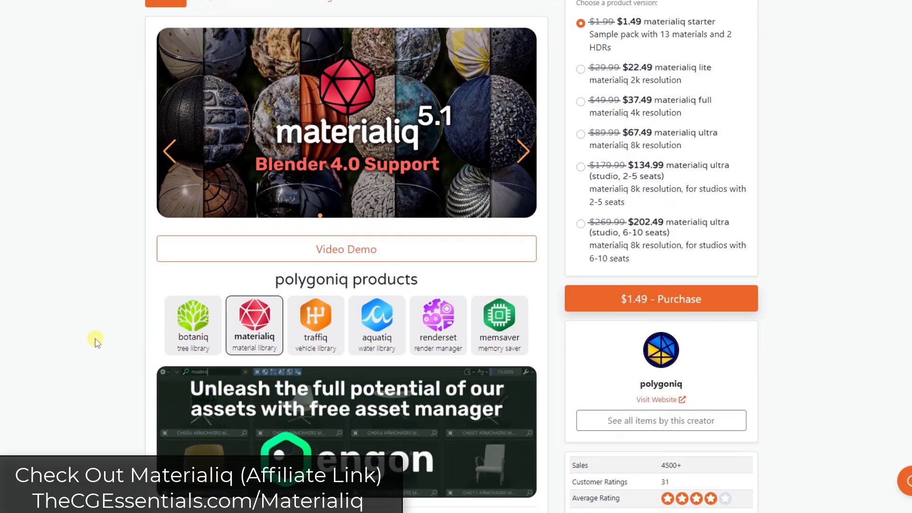
pyautogui.scroll(-20, 95, 339)
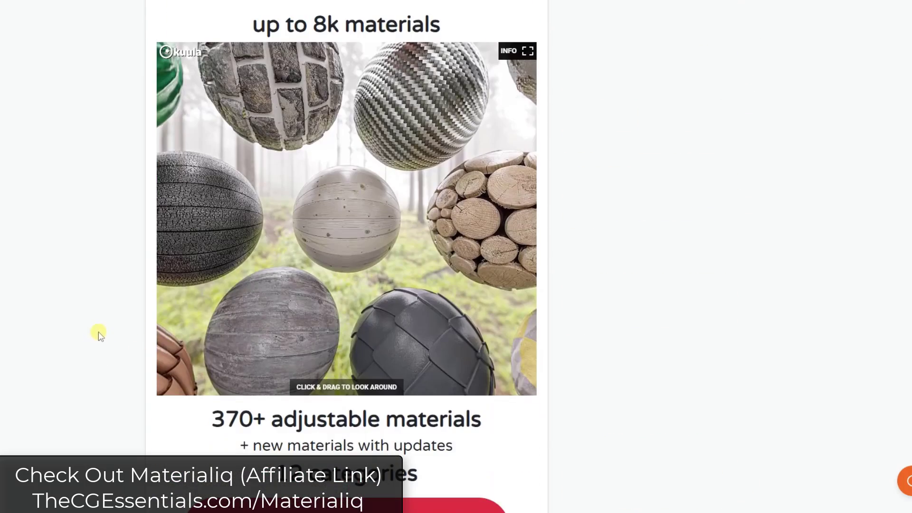
pyautogui.scroll(-10, 459, 275)
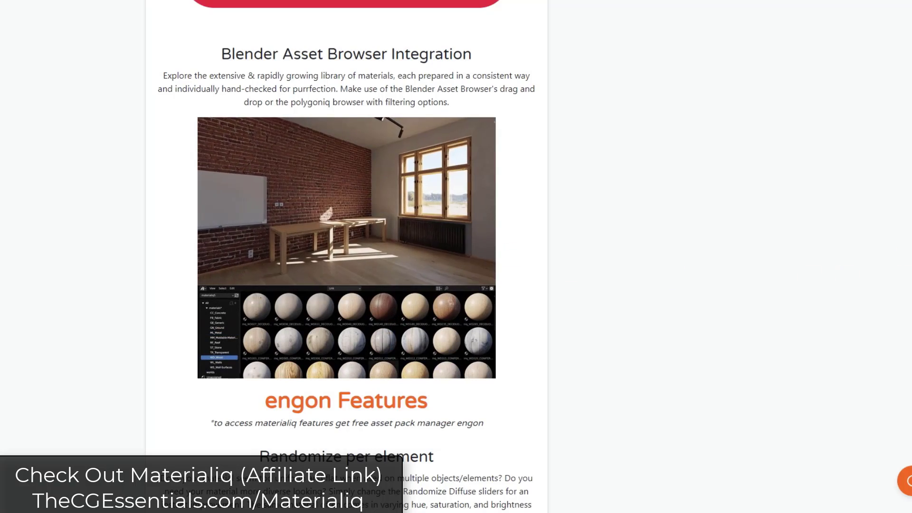
pyautogui.scroll(3, 549, 264)
pyautogui.scroll(15, 346, 256)
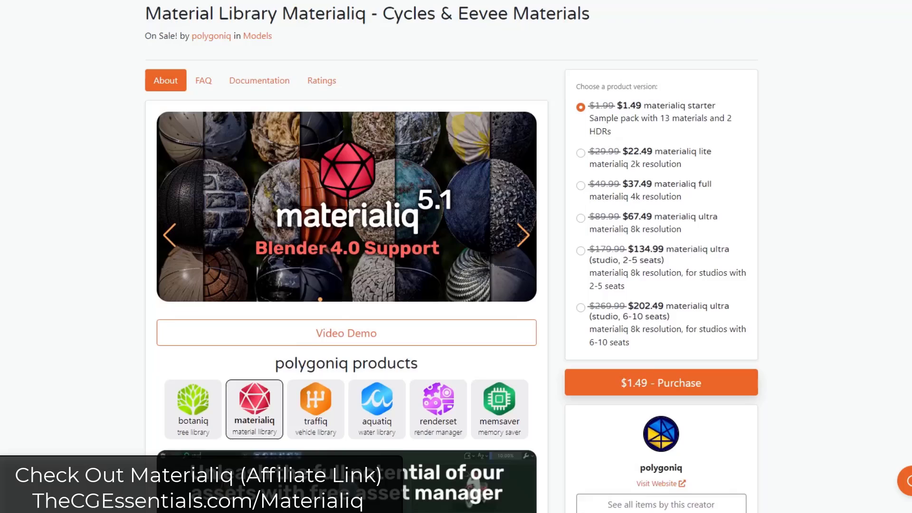
pyautogui.scroll(-1, 345, 256)
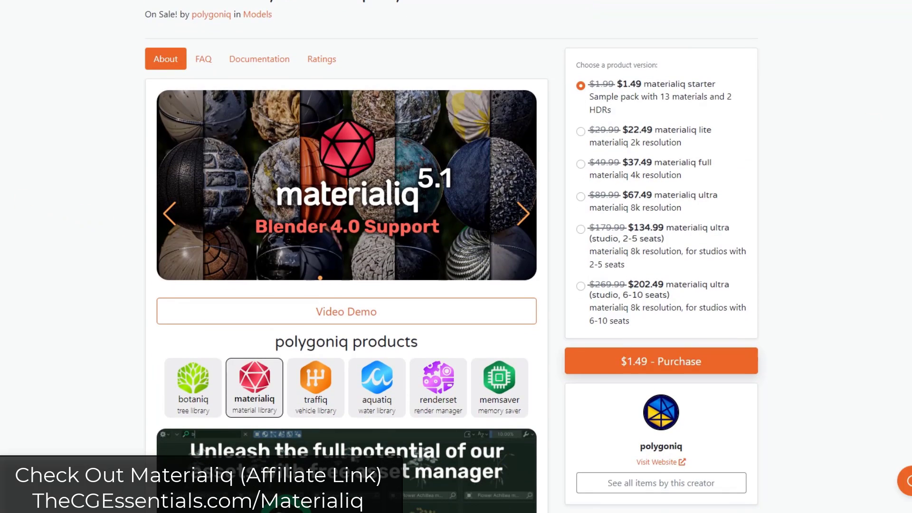
pyautogui.scroll(-10, 2, 211)
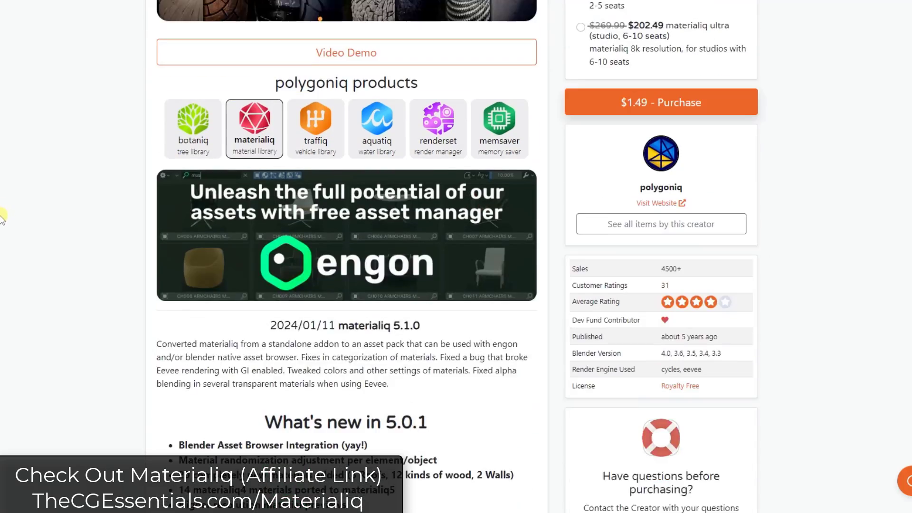
pyautogui.scroll(2, 28, 218)
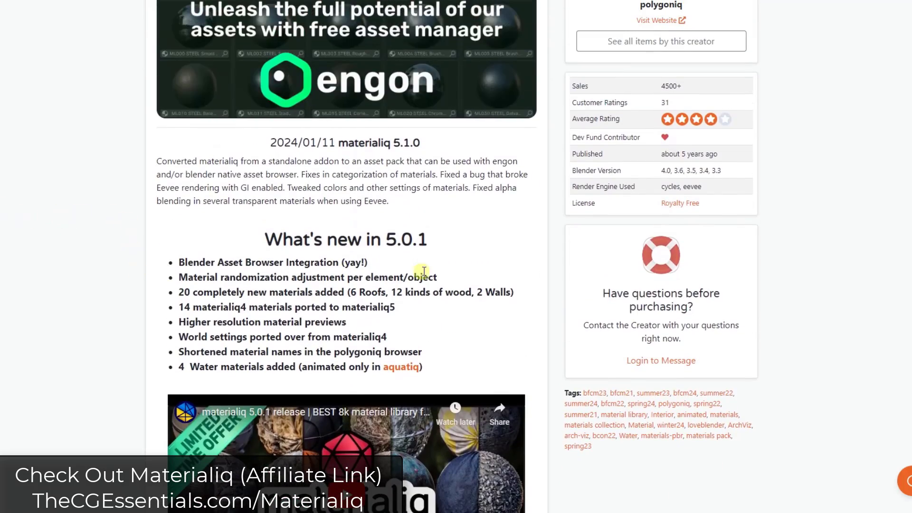
pyautogui.scroll(-7, 418, 271)
pyautogui.scroll(3, 465, 219)
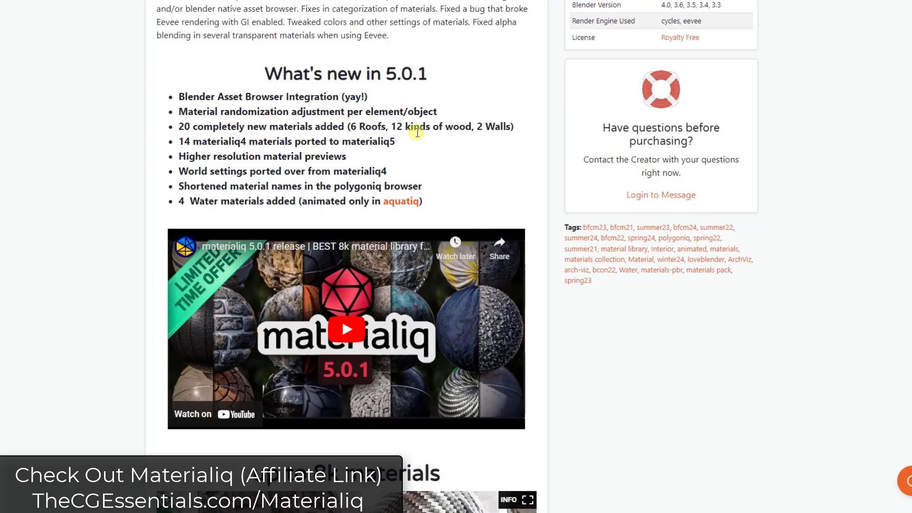
pyautogui.scroll(-9, 271, 149)
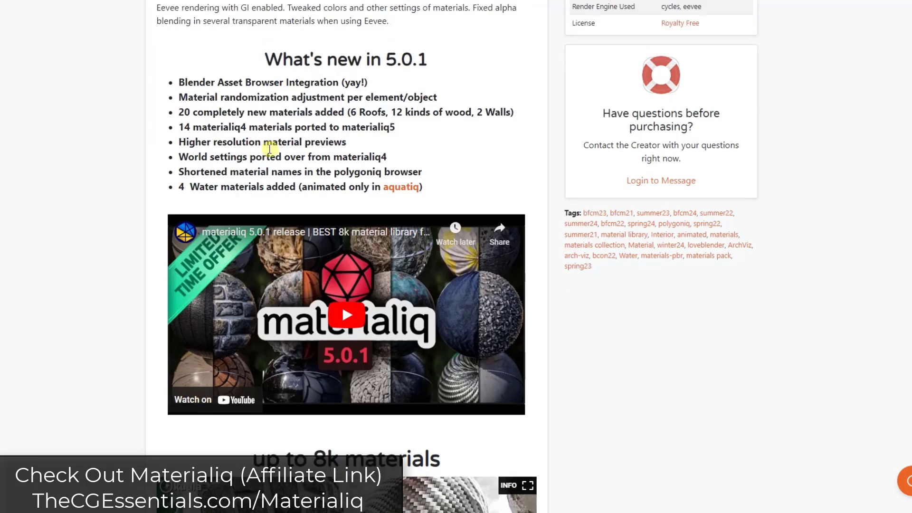
pyautogui.scroll(-10, 202, 199)
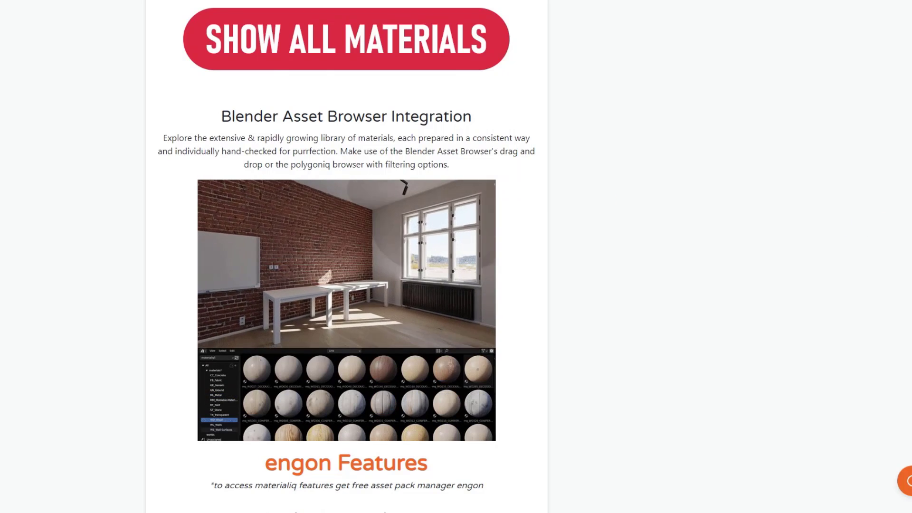
pyautogui.scroll(-6, 347, 256)
pyautogui.scroll(-5, 347, 257)
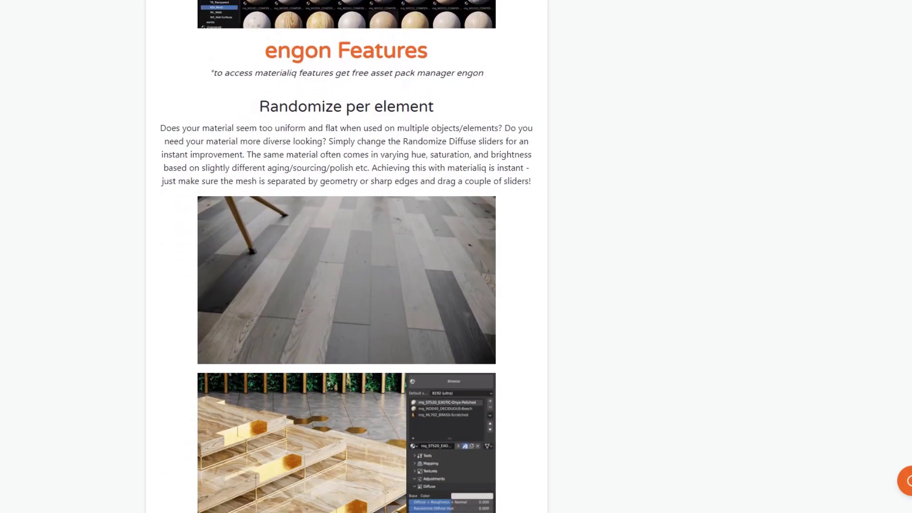
pyautogui.scroll(20, 347, 257)
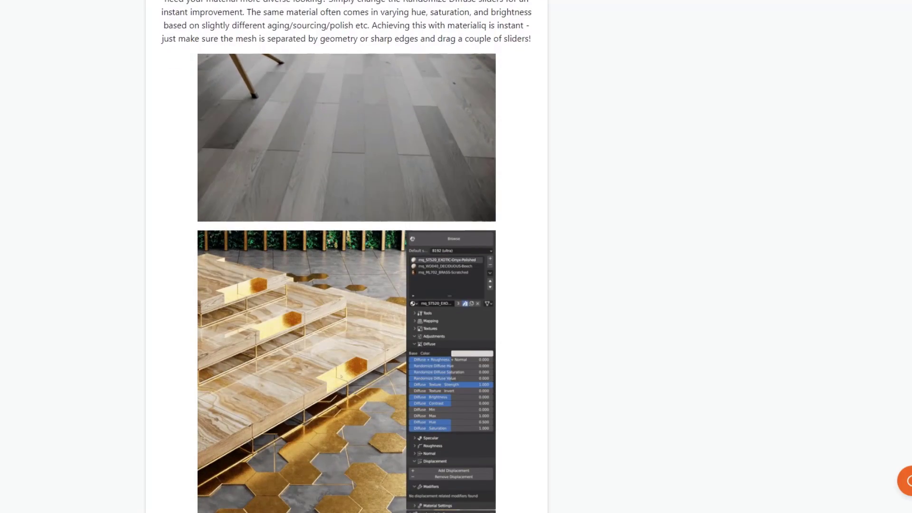
pyautogui.scroll(-2, 747, 230)
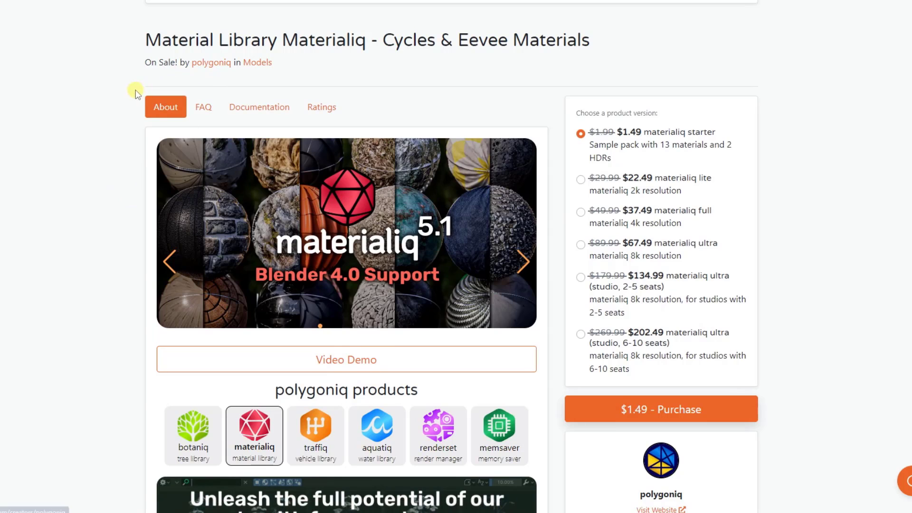
pyautogui.rightClick(207, 67)
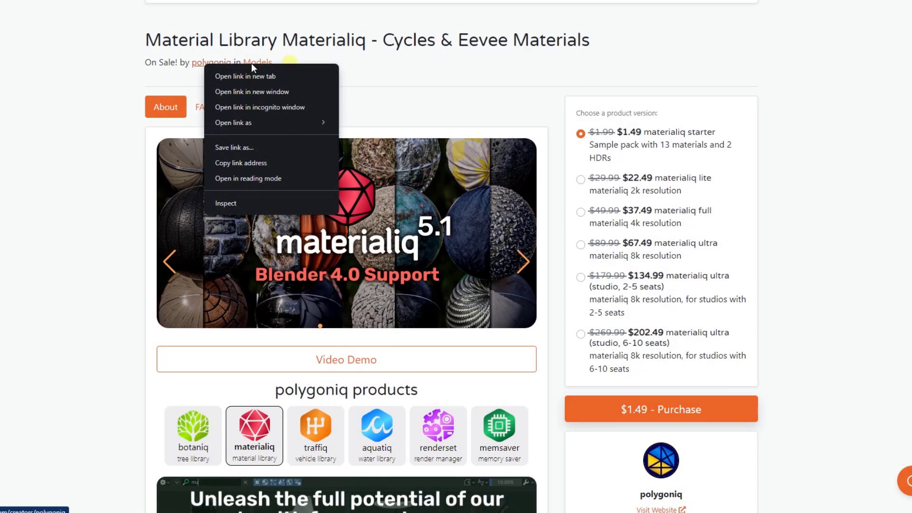
pyautogui.click(80, 95)
pyautogui.scroll(-5, 256, 156)
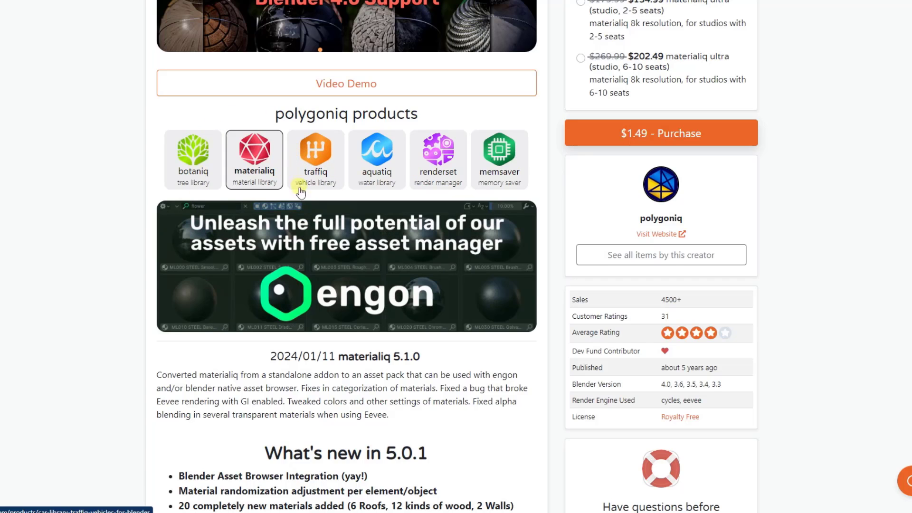
pyautogui.scroll(1, 341, 279)
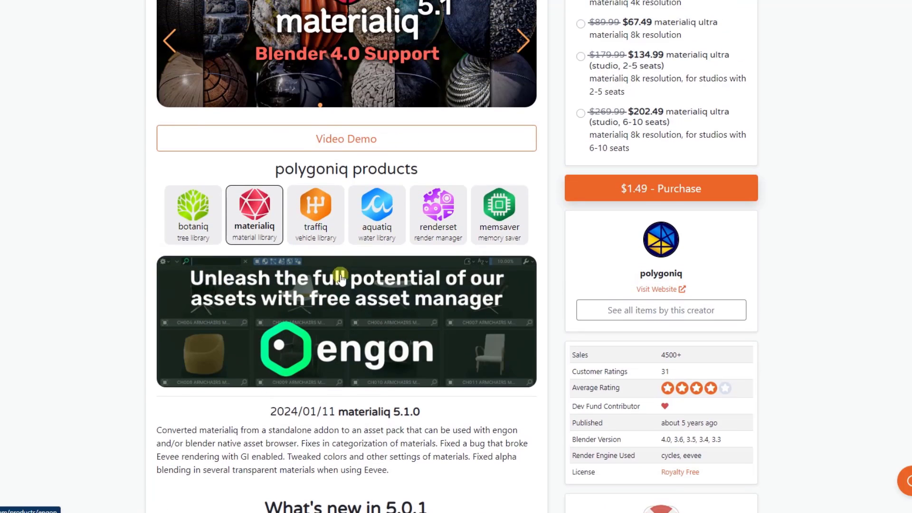
pyautogui.scroll(5, 342, 278)
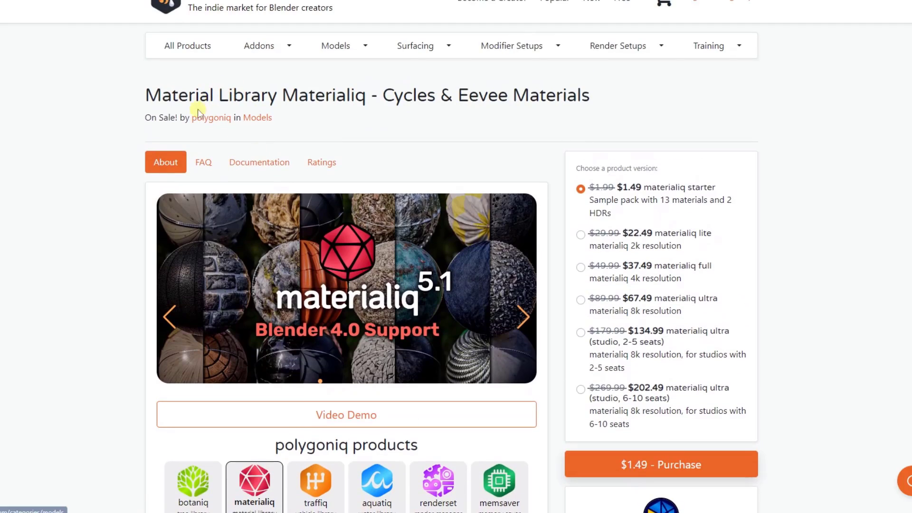
pyautogui.rightClick(205, 120)
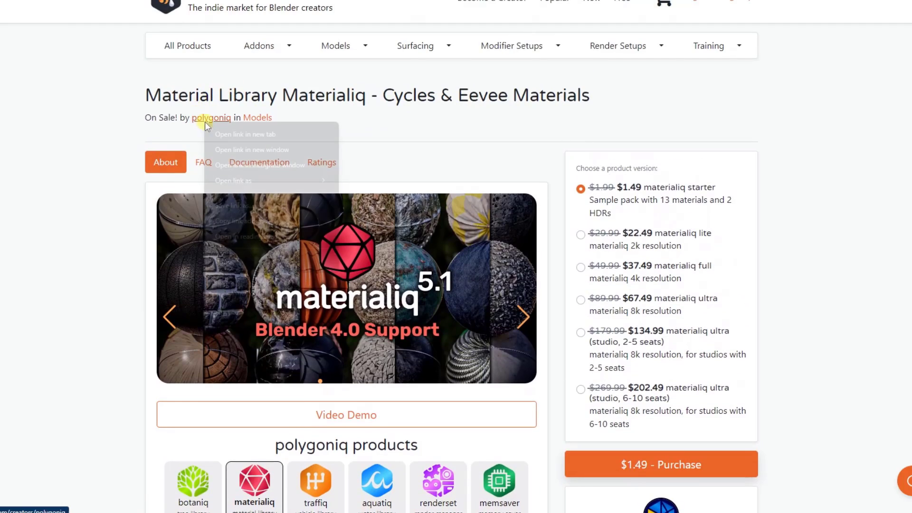
pyautogui.click(245, 134)
pyautogui.scroll(-5, 284, 236)
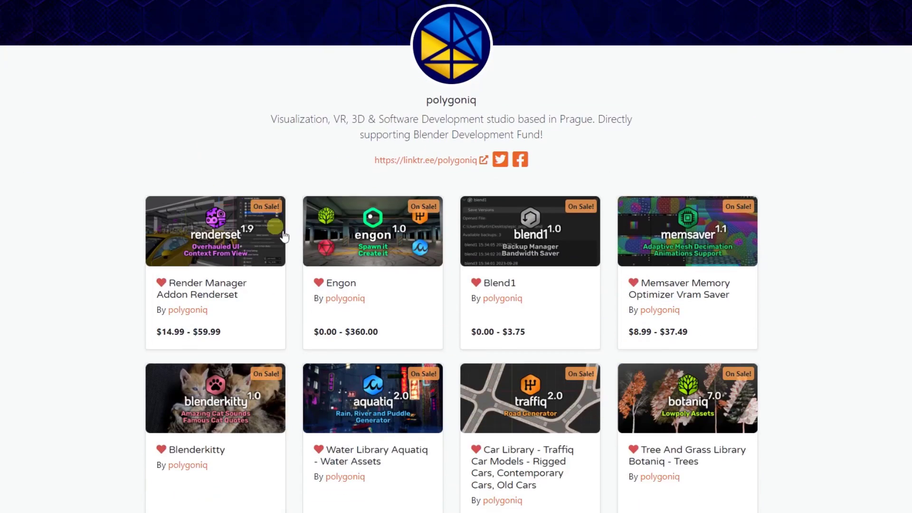
pyautogui.click(376, 238)
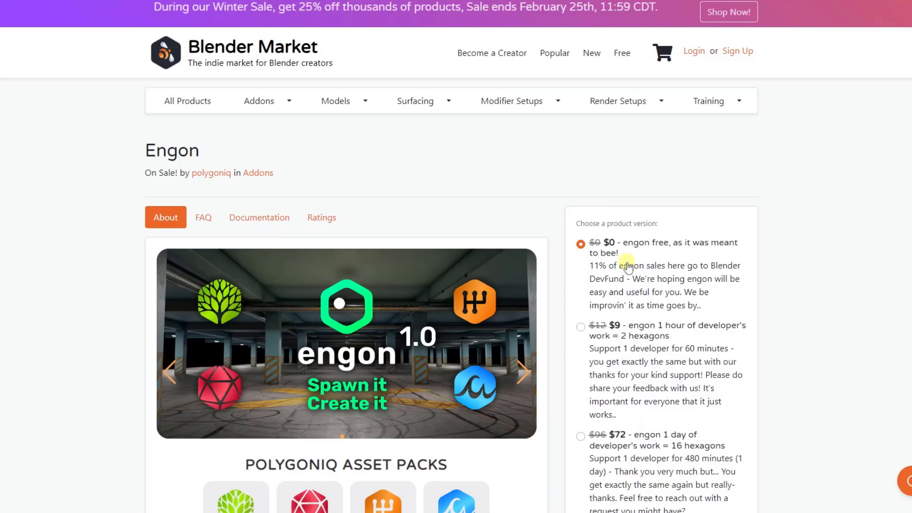
pyautogui.scroll(-14, 628, 269)
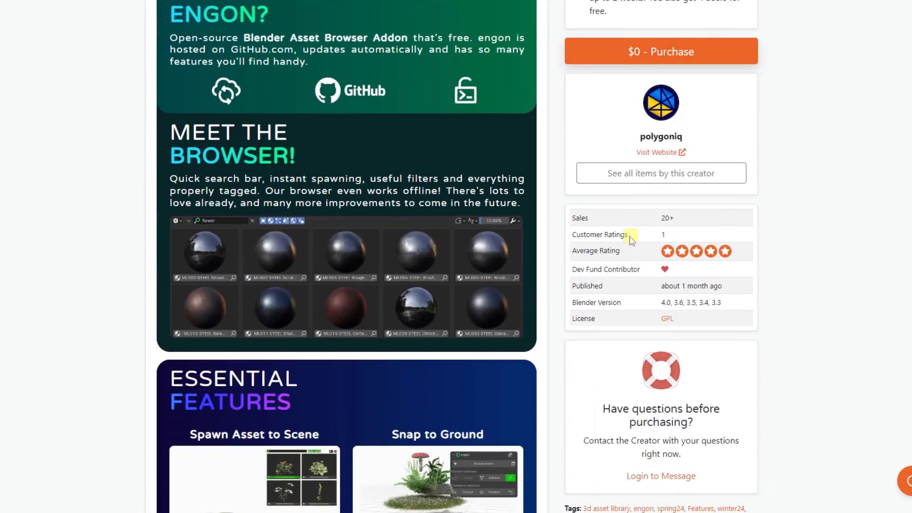
pyautogui.scroll(-6, 632, 240)
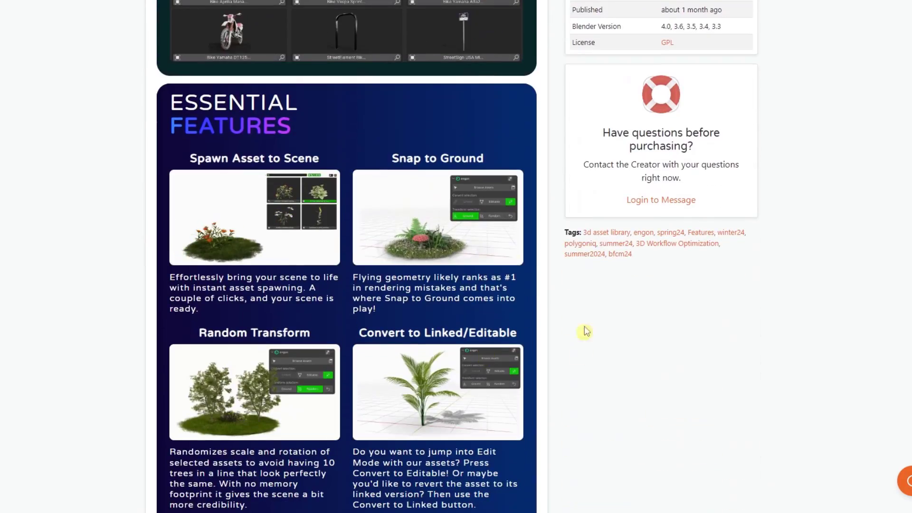
pyautogui.scroll(-20, 586, 331)
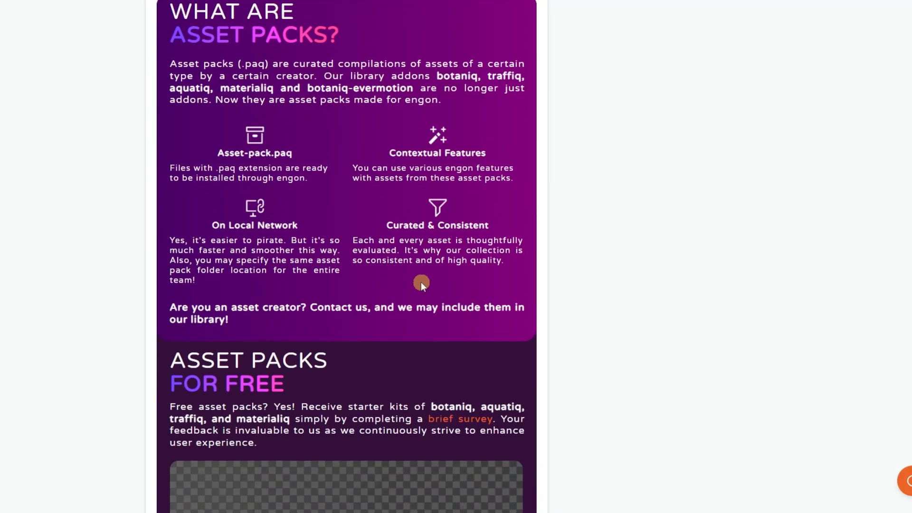
pyautogui.scroll(3, 419, 280)
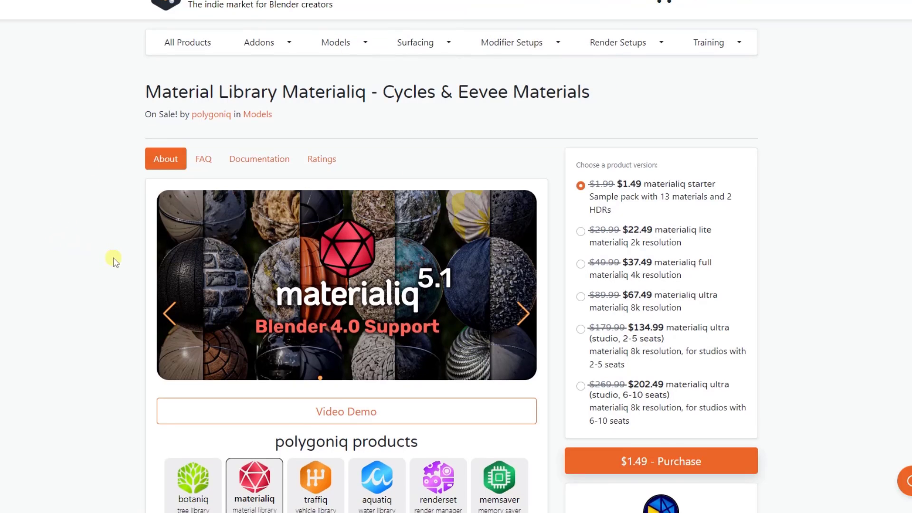
# Step: Choose the Italian Flat archviz demo on blender.org's Demo Files page
pyautogui.scroll(-2, 116, 254)
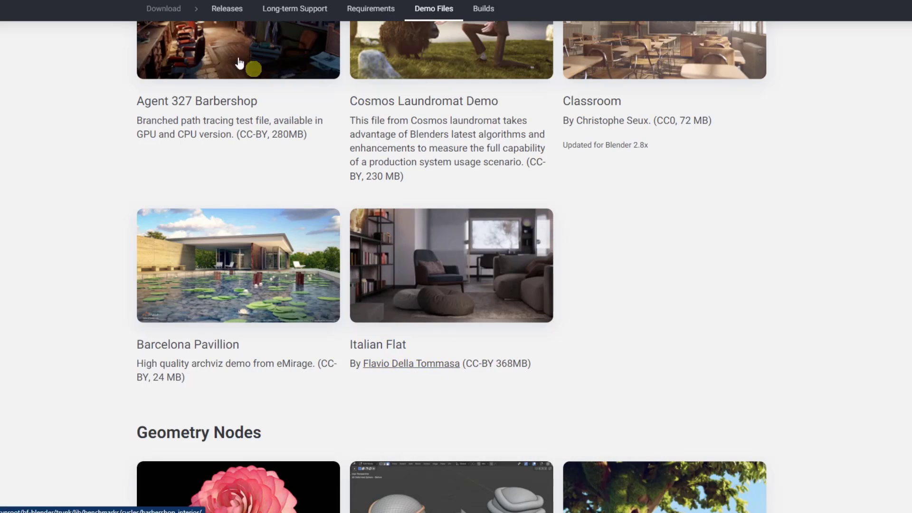
pyautogui.click(449, 301)
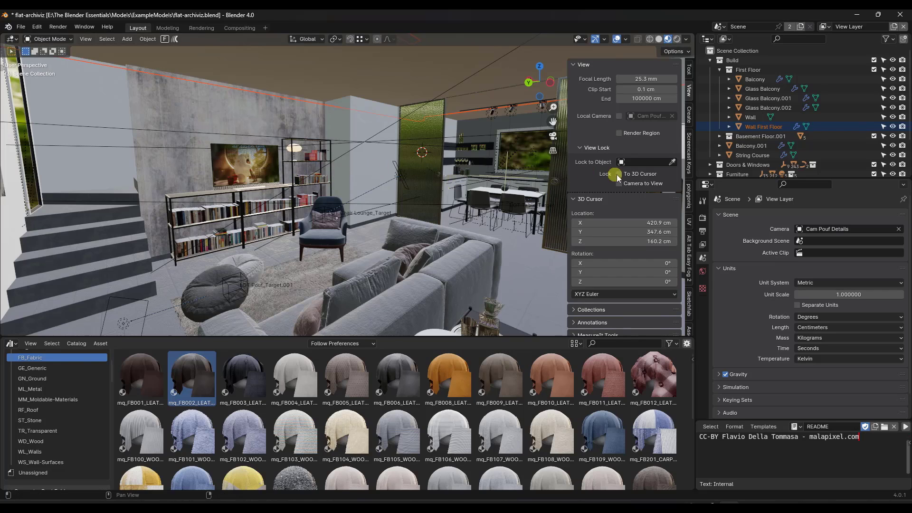
# Step: Show the polygoniq sidebar panels for engon, aquatiq and botaniq
pyautogui.click(688, 189)
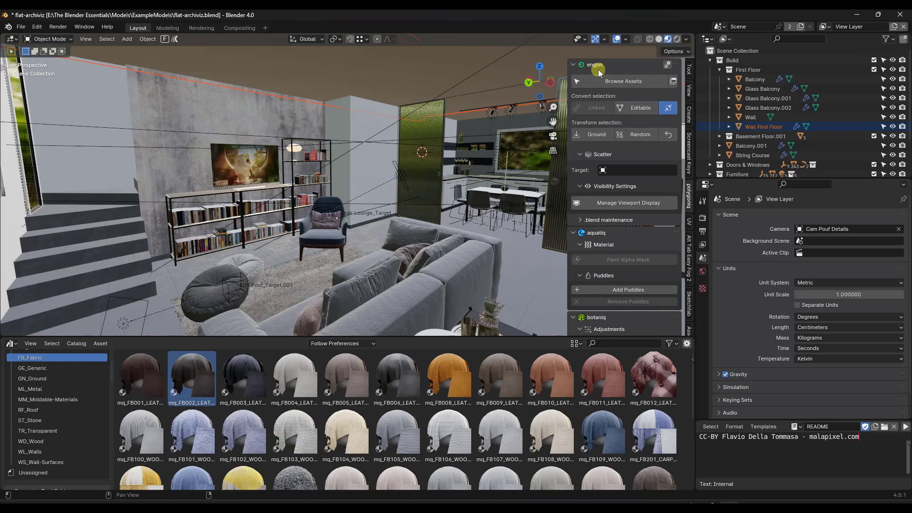
# Step: Open Blender Preferences and search the add-ons for 'engon'
pyautogui.click(39, 27)
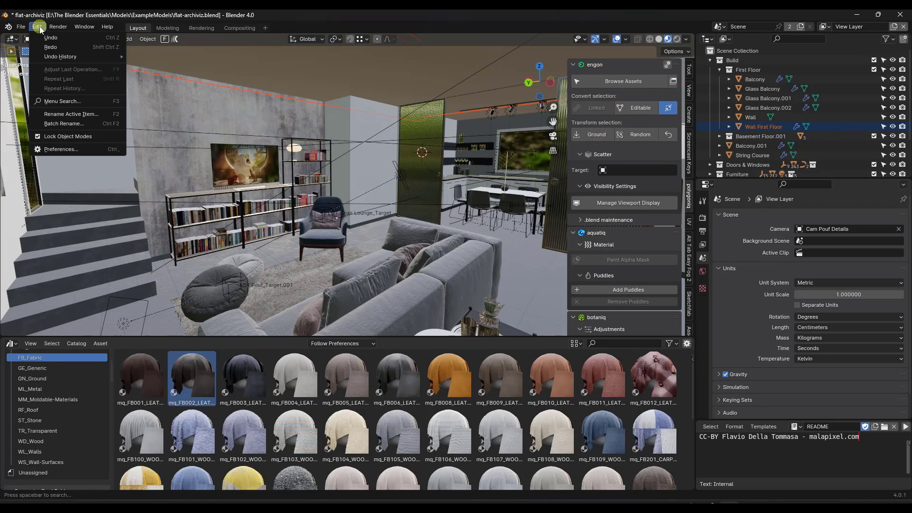
pyautogui.click(69, 151)
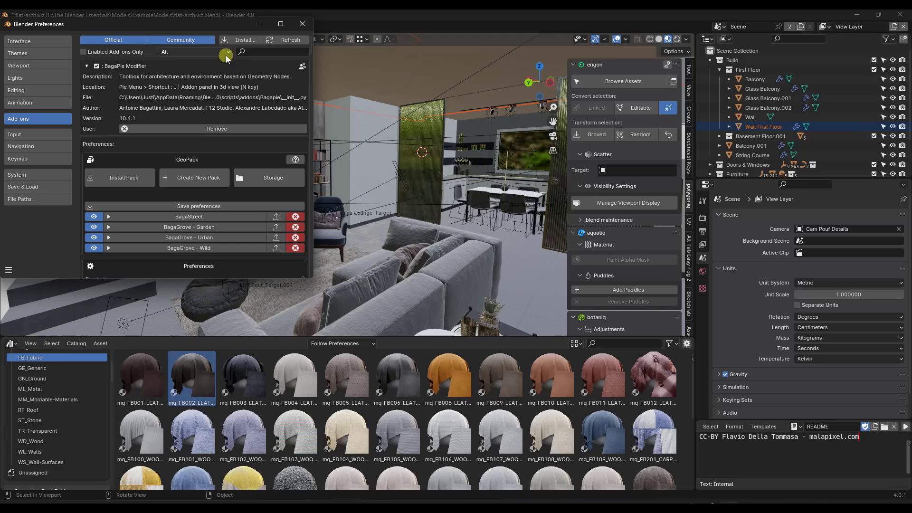
pyautogui.click(251, 51)
pyautogui.write('engon')
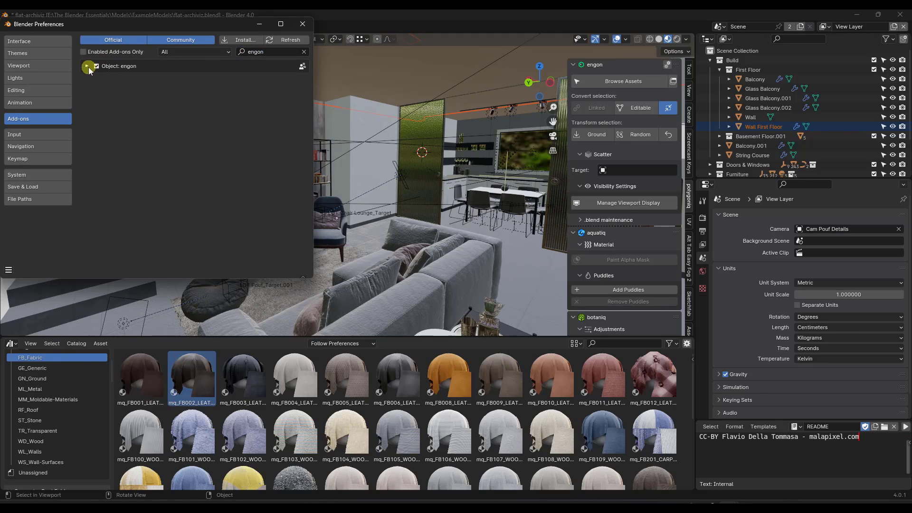
# Step: Expand engon and review its asset packs, including materialiq_full 5.1.0 and botaniq_full 7.0.0
pyautogui.click(88, 67)
pyautogui.scroll(-2, 246, 164)
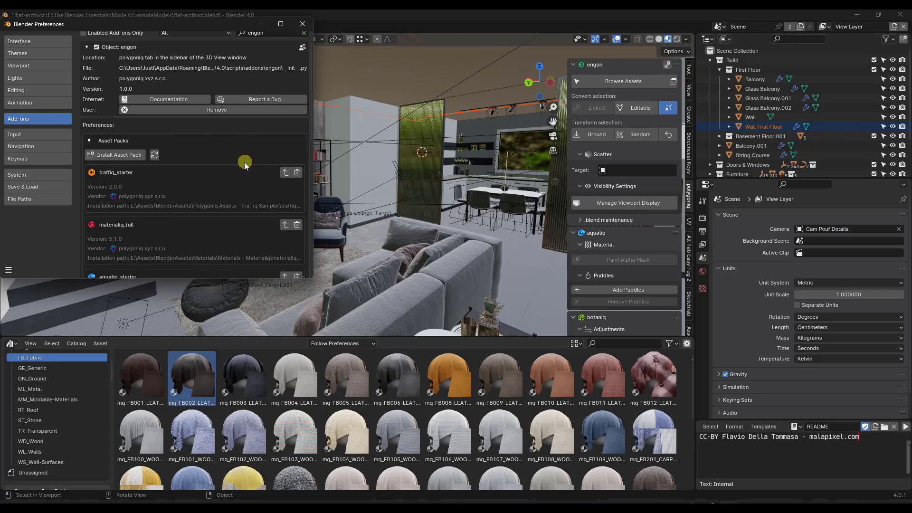
pyautogui.scroll(-1, 245, 164)
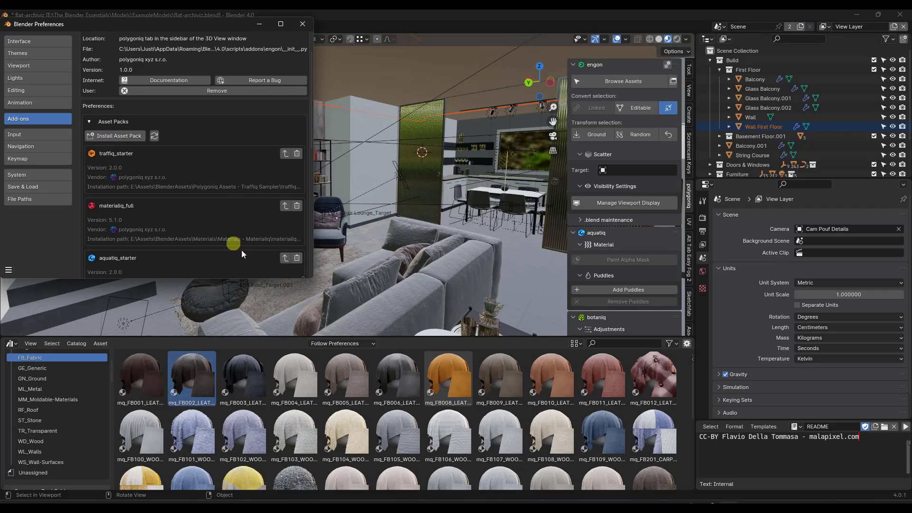
pyautogui.scroll(-7, 178, 180)
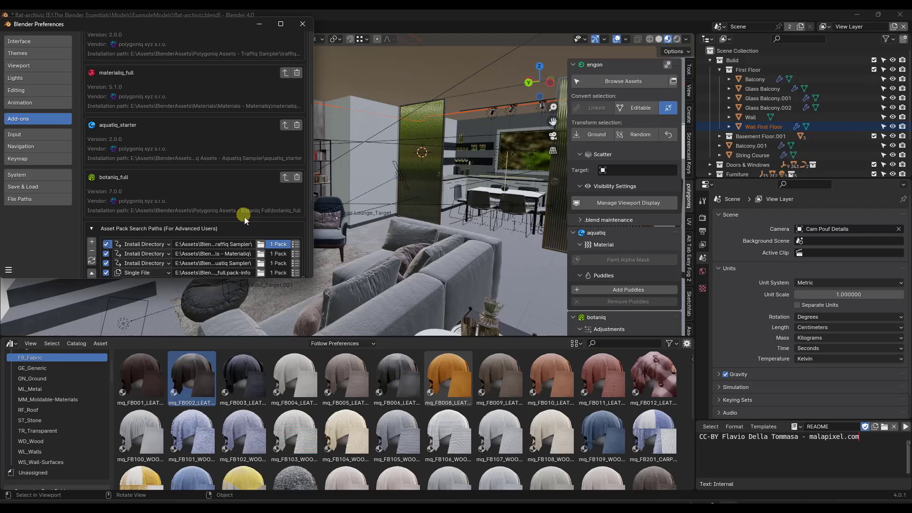
pyautogui.scroll(-3, 205, 185)
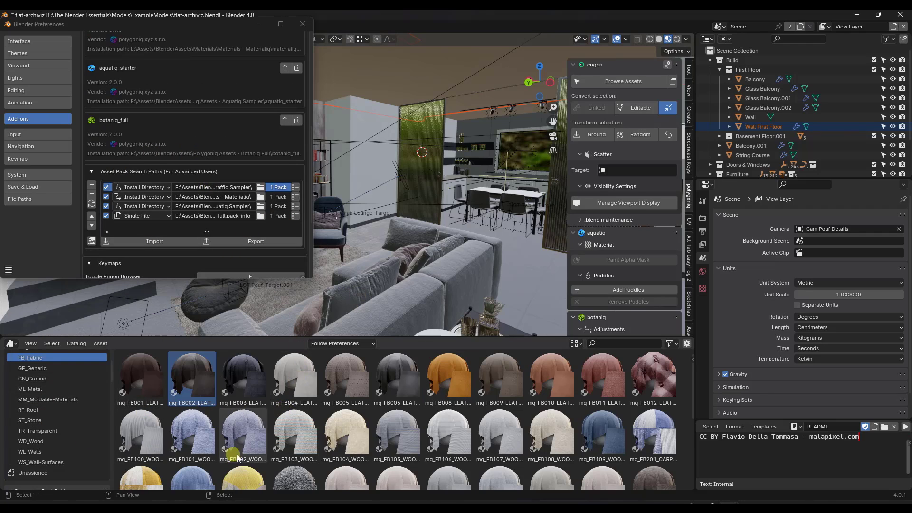
pyautogui.scroll(7, 176, 179)
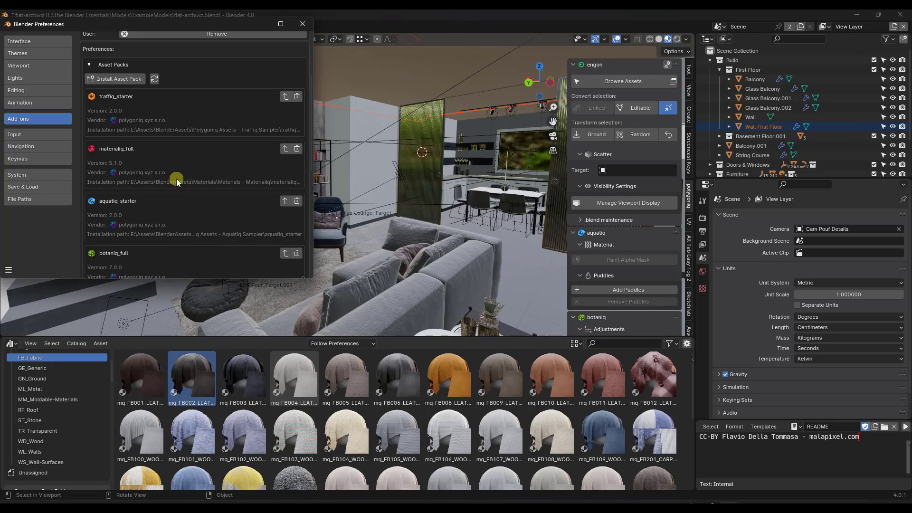
pyautogui.scroll(3, 176, 178)
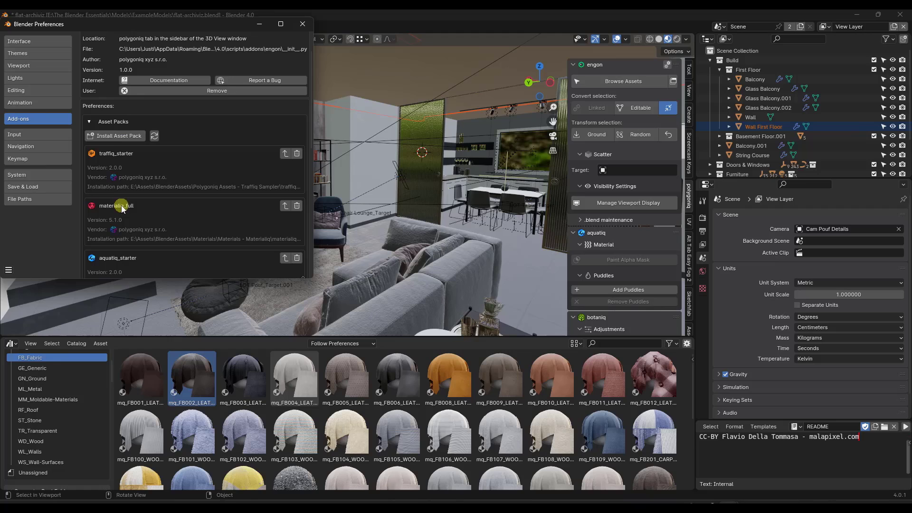
# Step: Close Preferences and set the Asset Browser library to materialiq_full (engon)
pyautogui.click(302, 25)
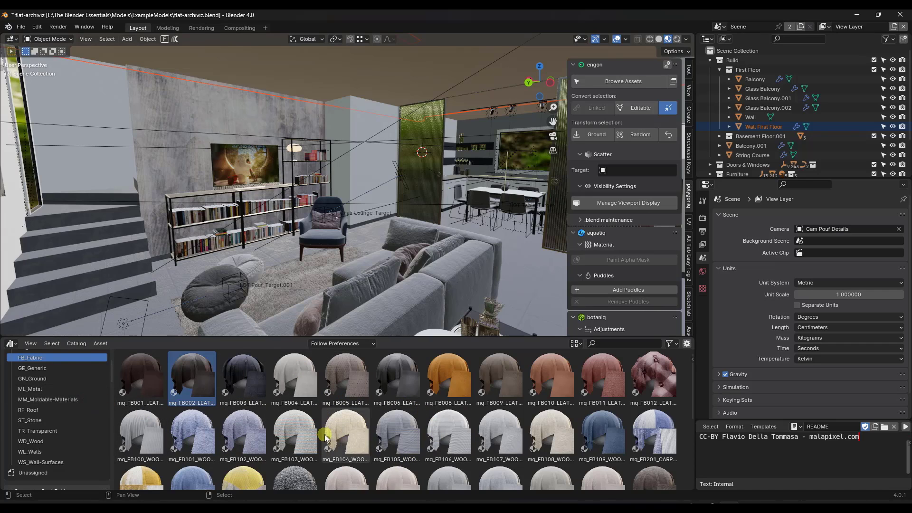
pyautogui.click(14, 345)
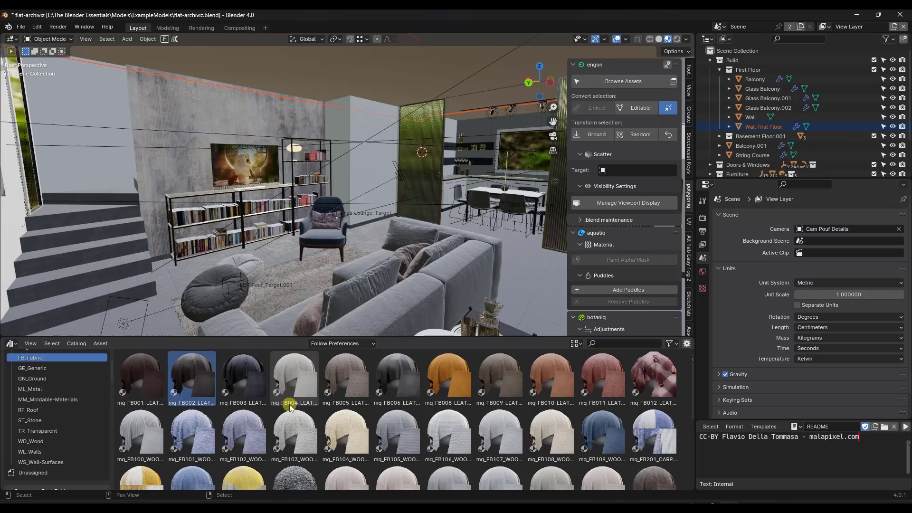
pyautogui.scroll(2, 65, 418)
pyautogui.click(60, 358)
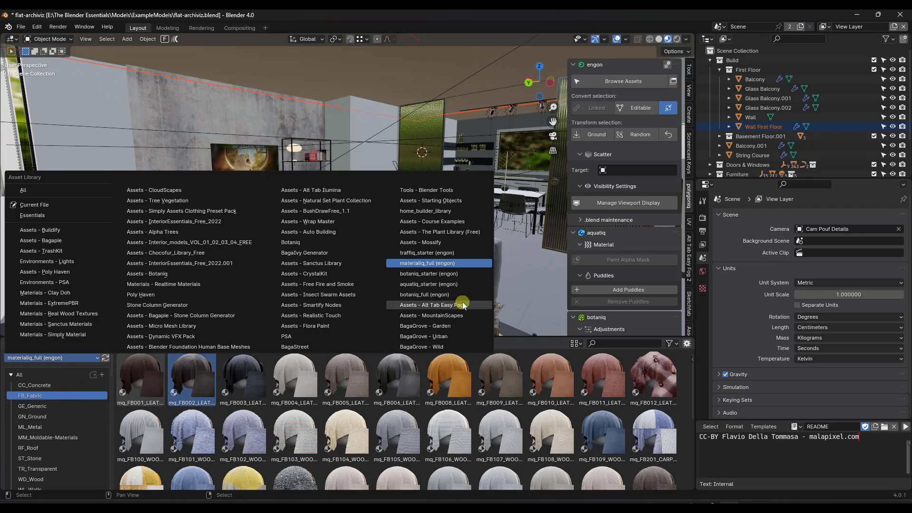
pyautogui.click(426, 265)
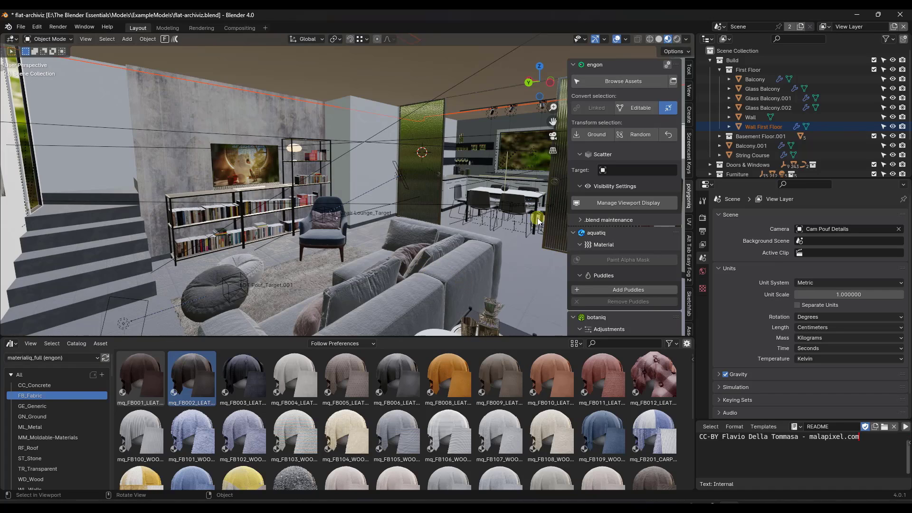
# Step: Split the 3D view in two and place engon's asset browser in the left half
pyautogui.click(635, 84)
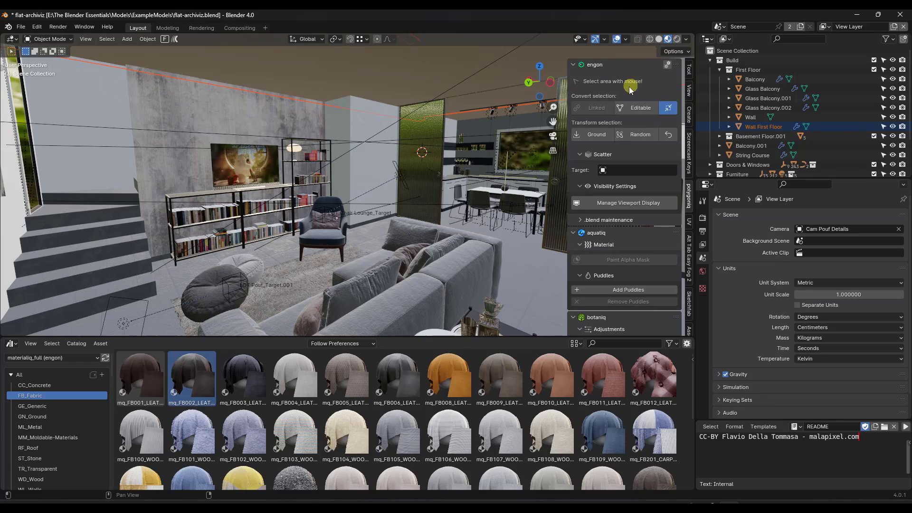
pyautogui.click(513, 164)
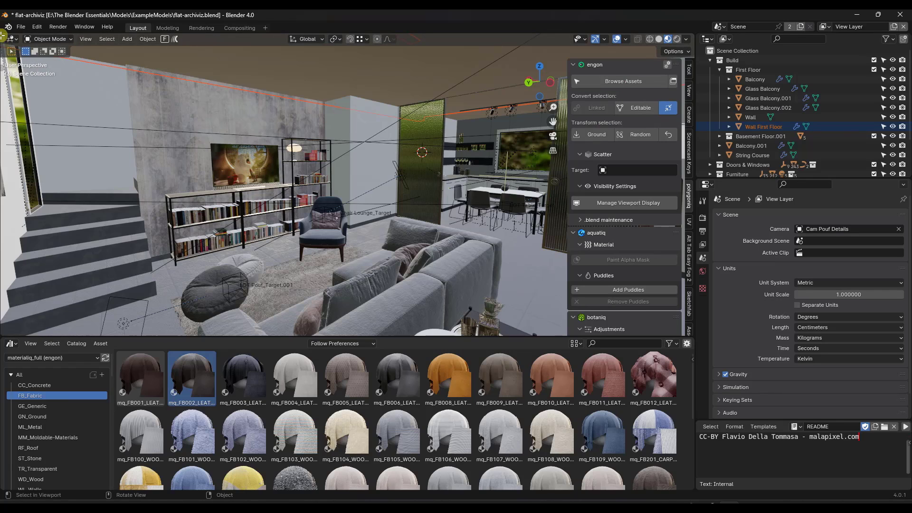
pyautogui.moveTo(2, 36); pyautogui.dragTo(280, 43)
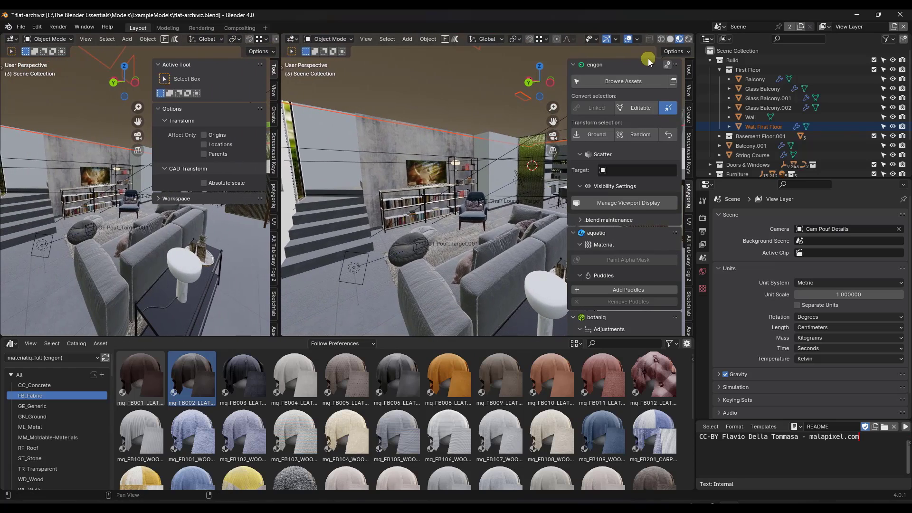
pyautogui.click(628, 83)
pyautogui.click(100, 121)
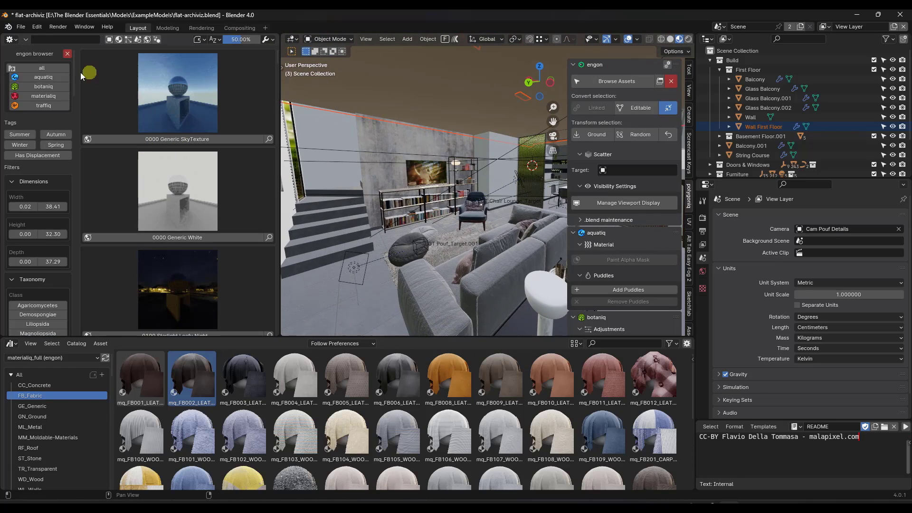
# Step: Browse materialiq's CC Concrete and WL Walls folders with previews shrunk to two columns
pyautogui.click(61, 99)
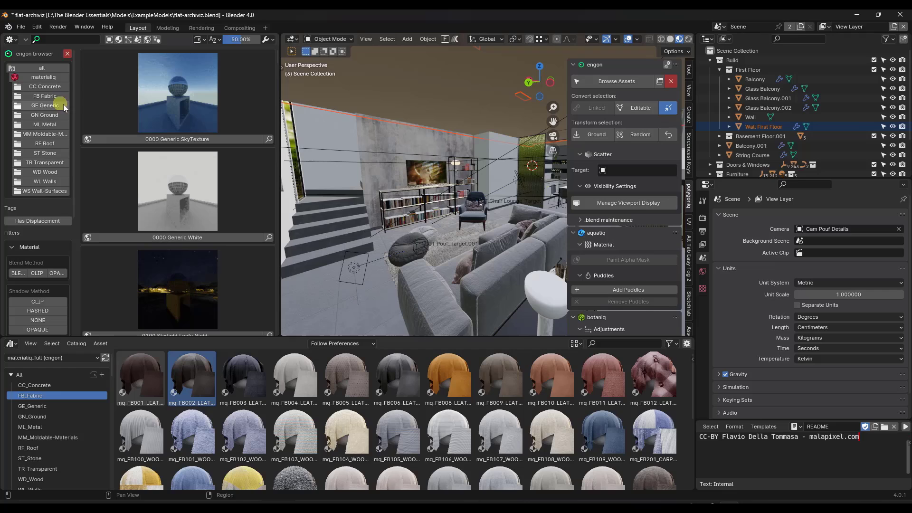
pyautogui.click(44, 86)
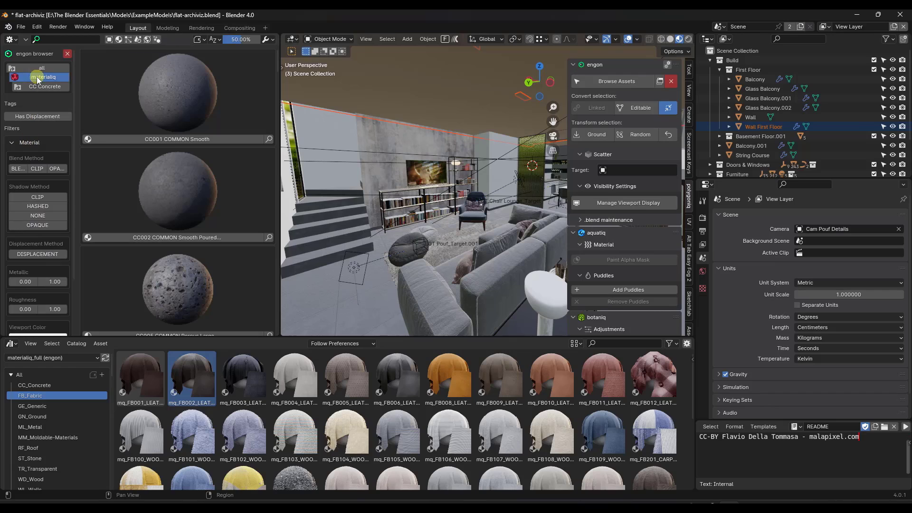
pyautogui.click(38, 77)
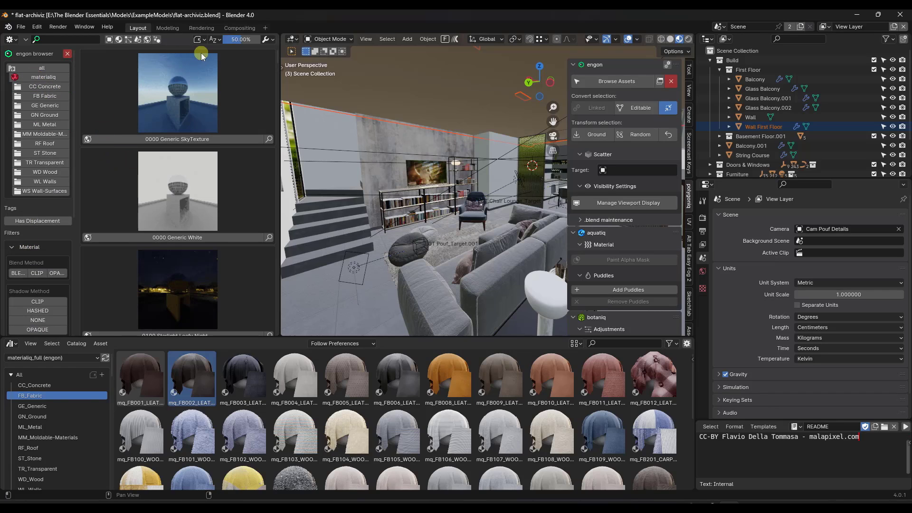
pyautogui.moveTo(244, 41); pyautogui.dragTo(224, 338)
pyautogui.scroll(-4, 36, 299)
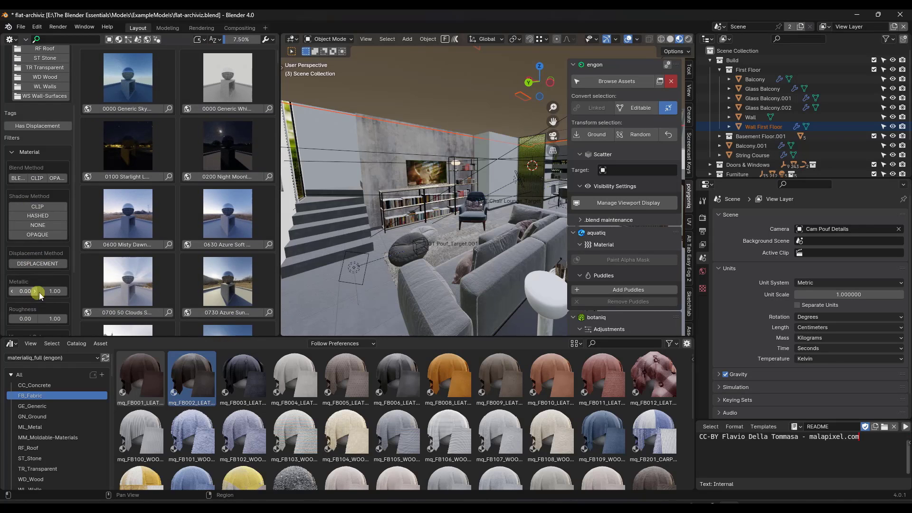
pyautogui.scroll(4, 52, 278)
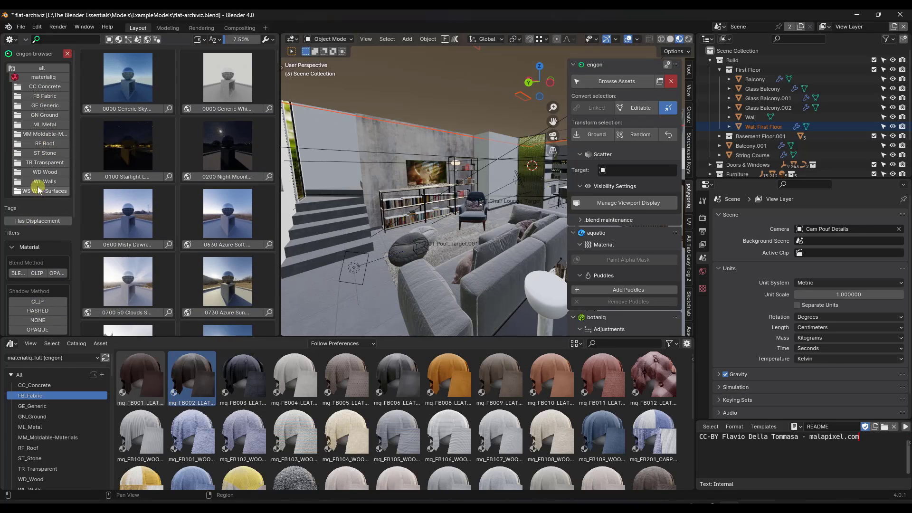
pyautogui.click(38, 182)
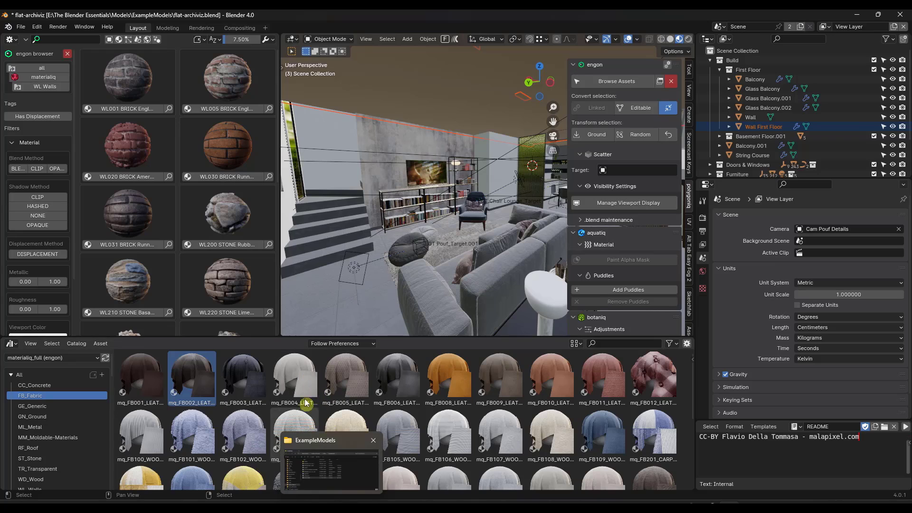
# Step: Close the engon browser and join the two views into one viewport
pyautogui.click(67, 53)
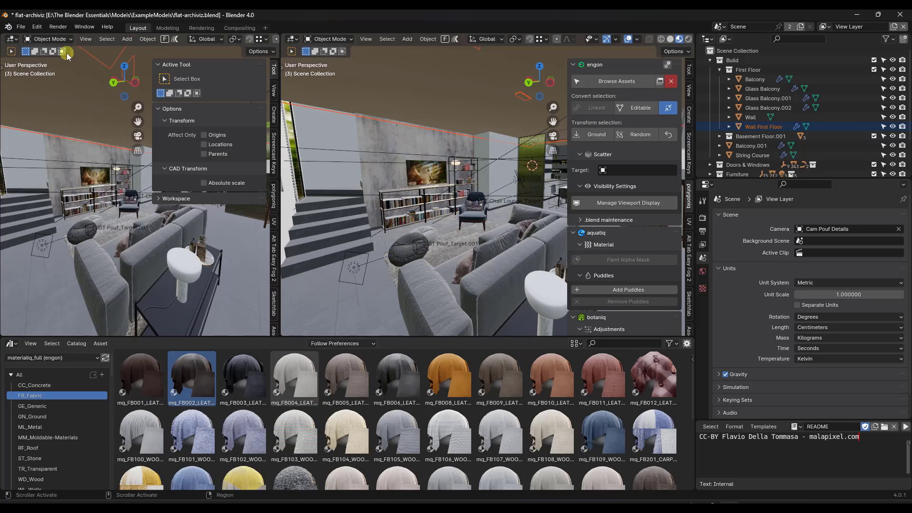
pyautogui.rightClick(278, 70)
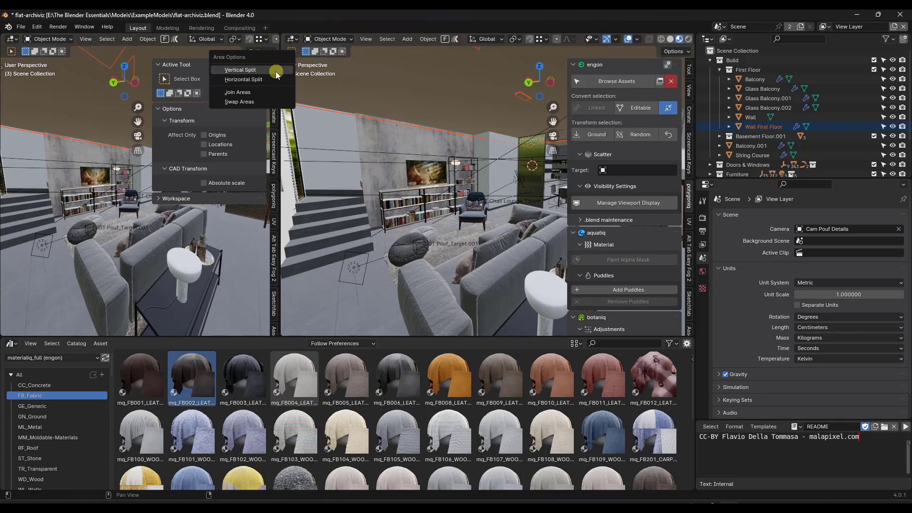
pyautogui.click(249, 93)
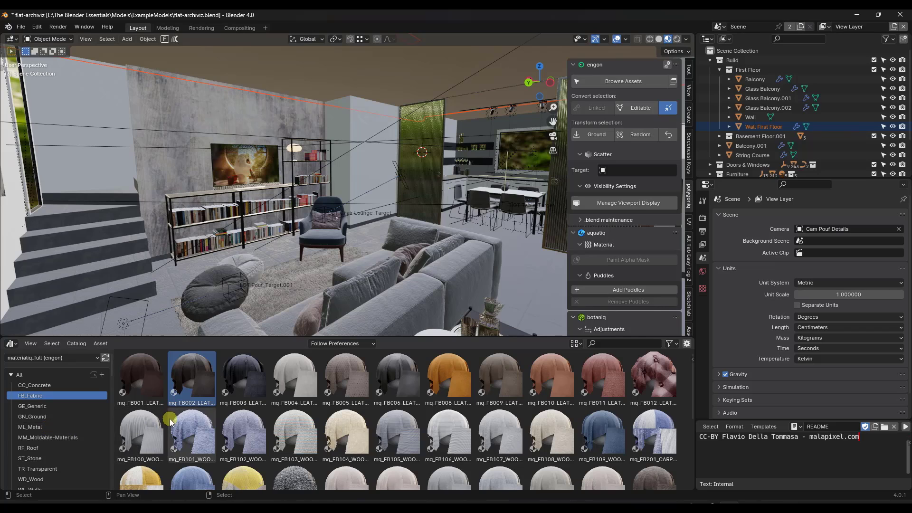
# Step: Drag mq_WD700 Tropical Mahogany from the WD_Wood catalog onto the living room floor
pyautogui.scroll(-2, 53, 463)
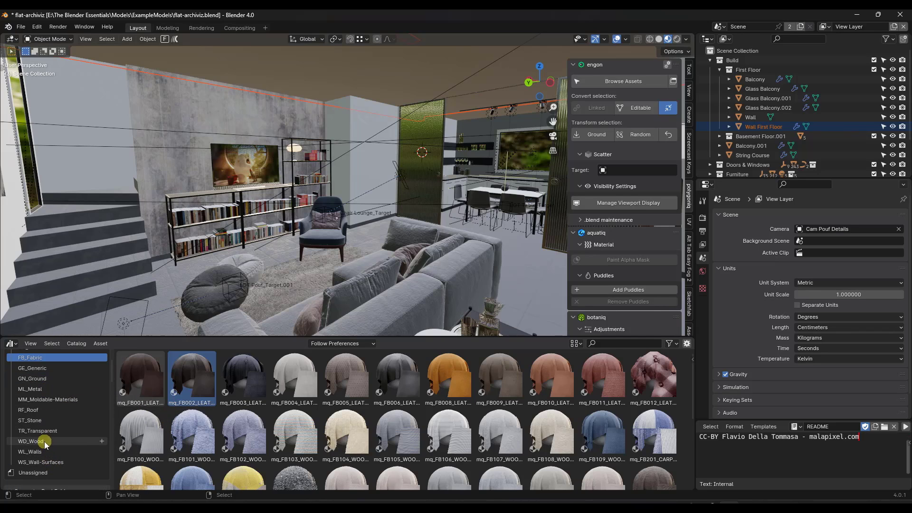
pyautogui.click(44, 441)
pyautogui.scroll(-2, 392, 411)
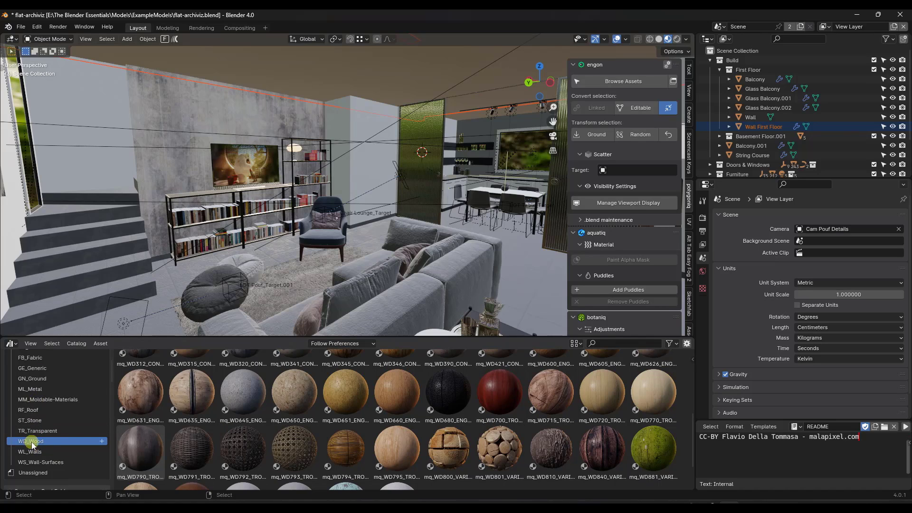
pyautogui.moveTo(499, 392); pyautogui.dragTo(171, 284)
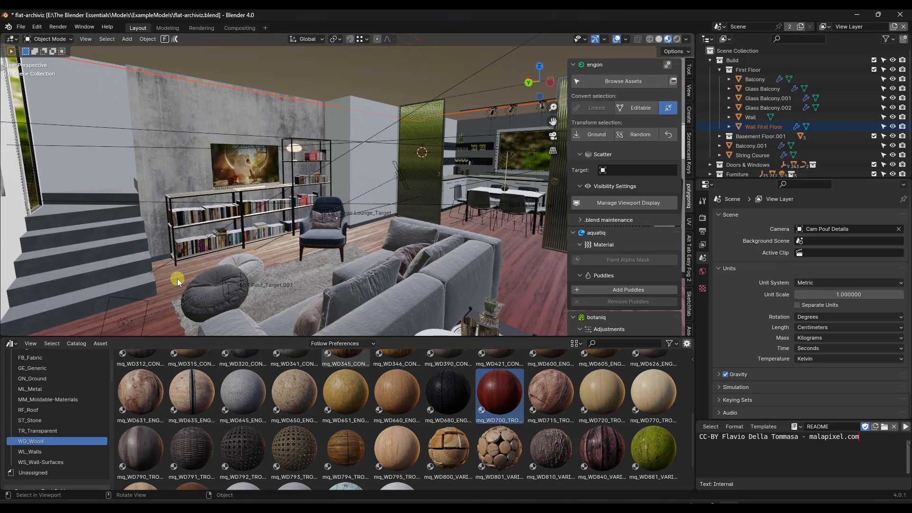
# Step: Turn the bottom area into a Shader Editor and select the basement floor
pyautogui.click(270, 28)
pyautogui.click(309, 128)
pyautogui.click(11, 343)
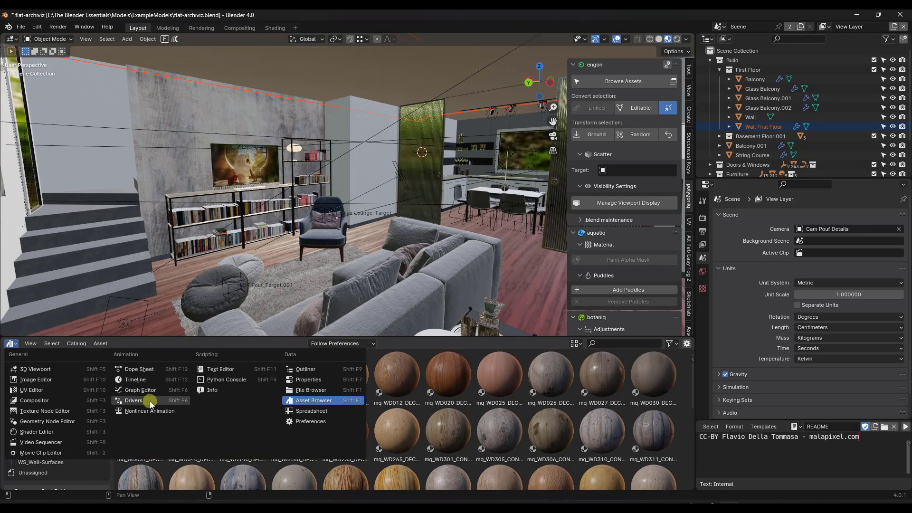
pyautogui.click(37, 431)
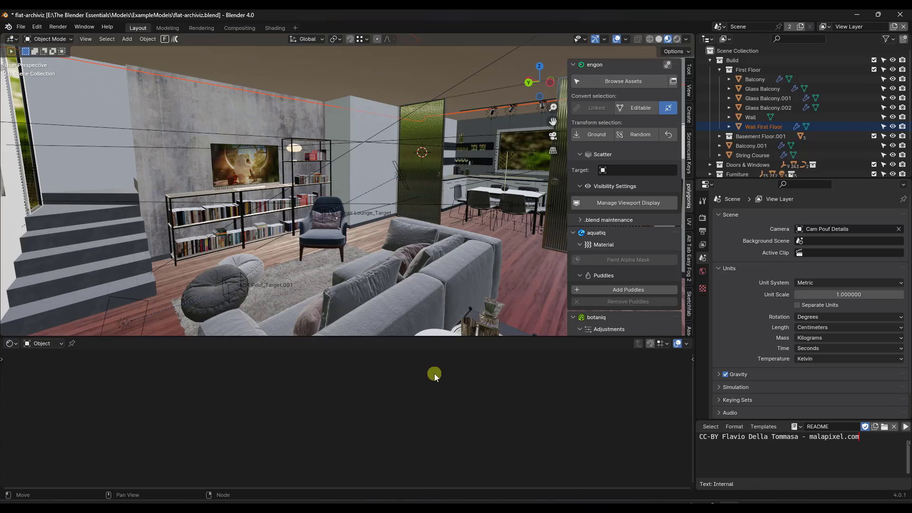
pyautogui.click(531, 284)
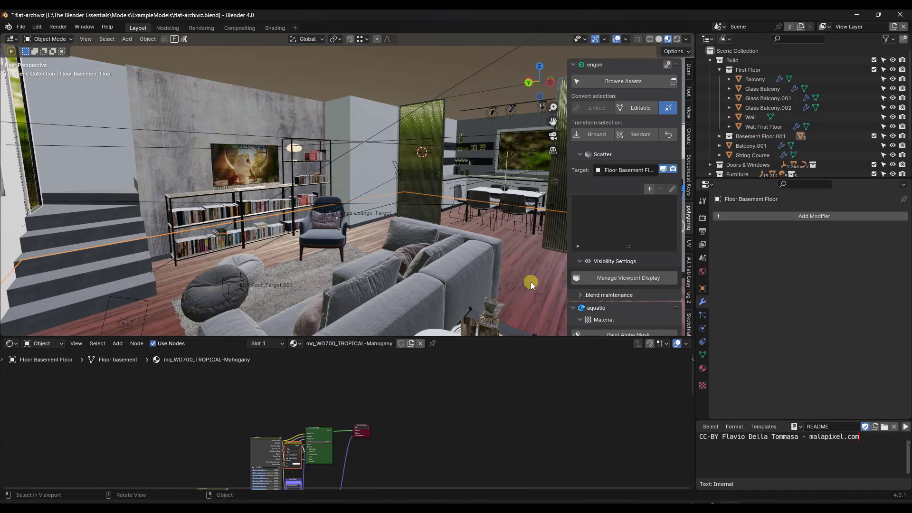
# Step: Frame the mq_WD700_TROPICAL-Mahogany mapping, material and displacement nodes in the node view
pyautogui.scroll(4, 299, 407)
pyautogui.scroll(2, 299, 407)
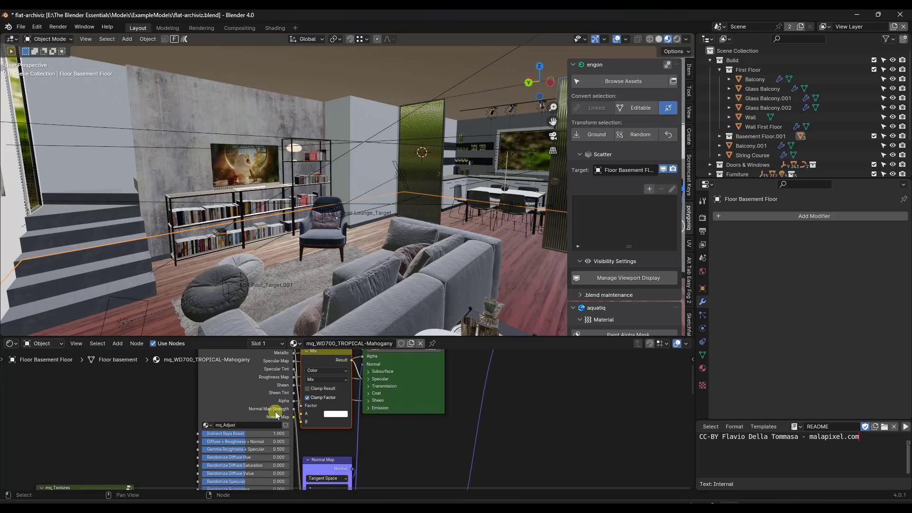
pyautogui.moveTo(299, 407); pyautogui.dragTo(407, 359, button='middle')
pyautogui.moveTo(274, 443); pyautogui.dragTo(331, 353, button='middle')
pyautogui.scroll(2, 262, 392)
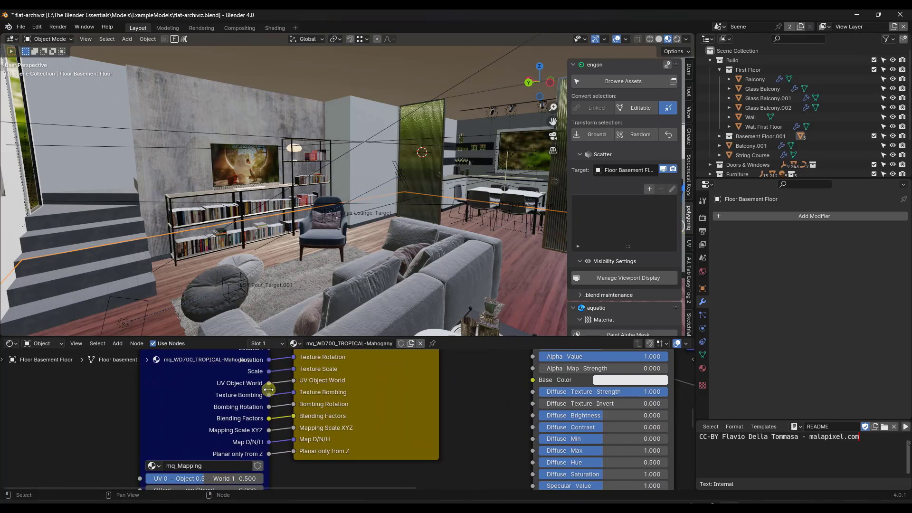
pyautogui.scroll(-4, 327, 393)
pyautogui.moveTo(327, 393); pyautogui.dragTo(325, 403, button='middle')
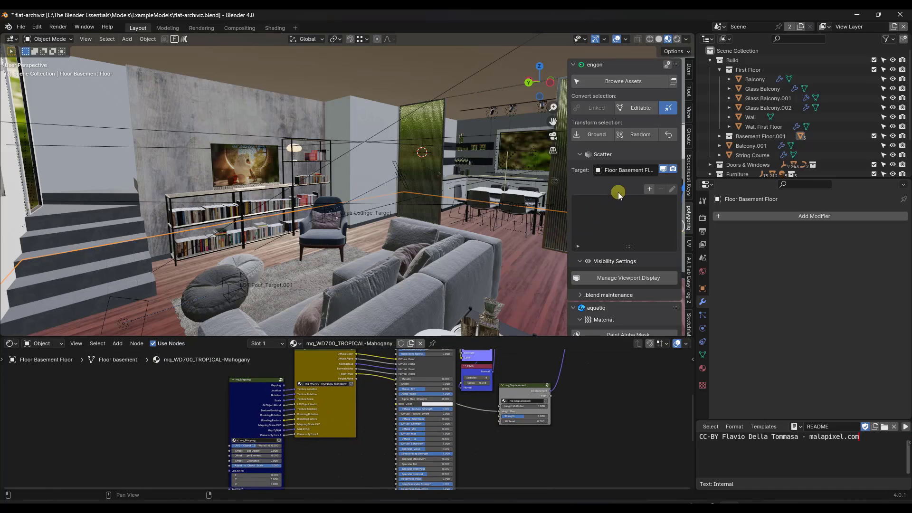
# Step: Set the floor wood texture mapping to Scale XYZ 0.690 and Z rotation 90°
pyautogui.scroll(-10, 630, 156)
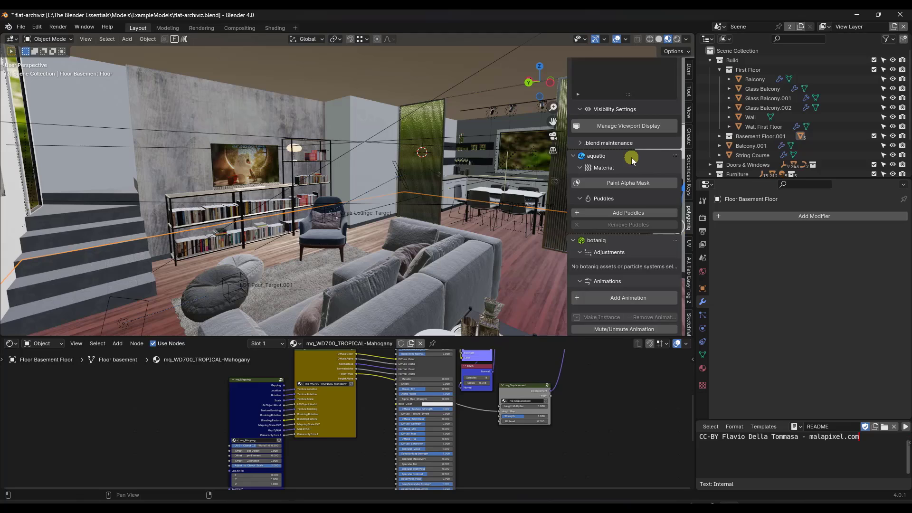
pyautogui.scroll(-9, 631, 166)
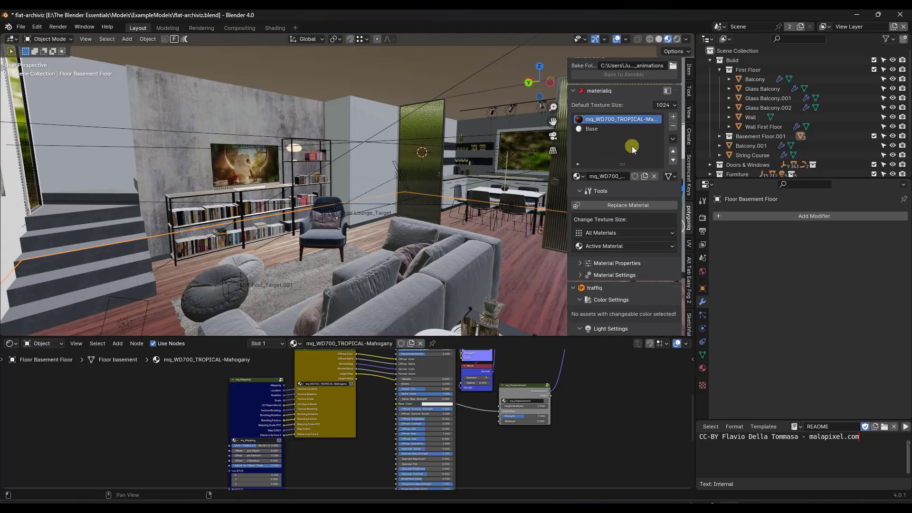
pyautogui.click(617, 188)
pyautogui.scroll(-2, 613, 205)
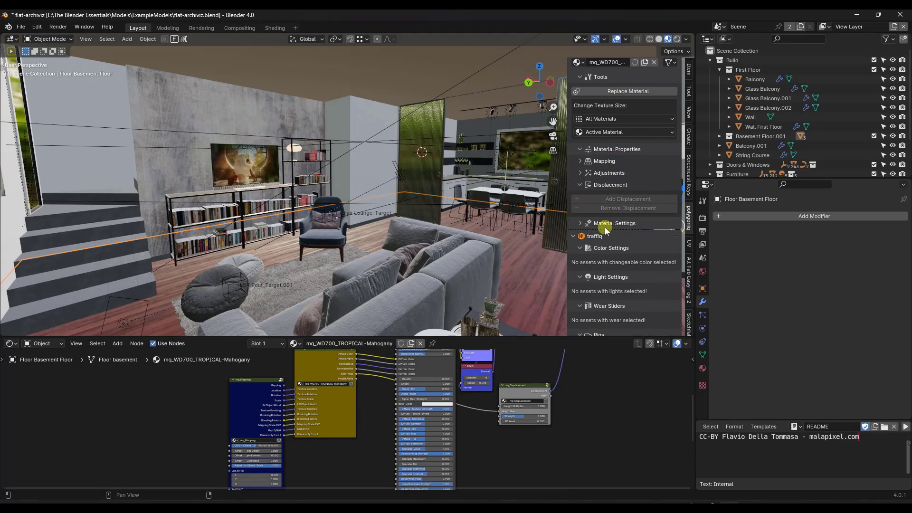
pyautogui.click(605, 223)
pyautogui.scroll(-3, 610, 209)
pyautogui.click(598, 104)
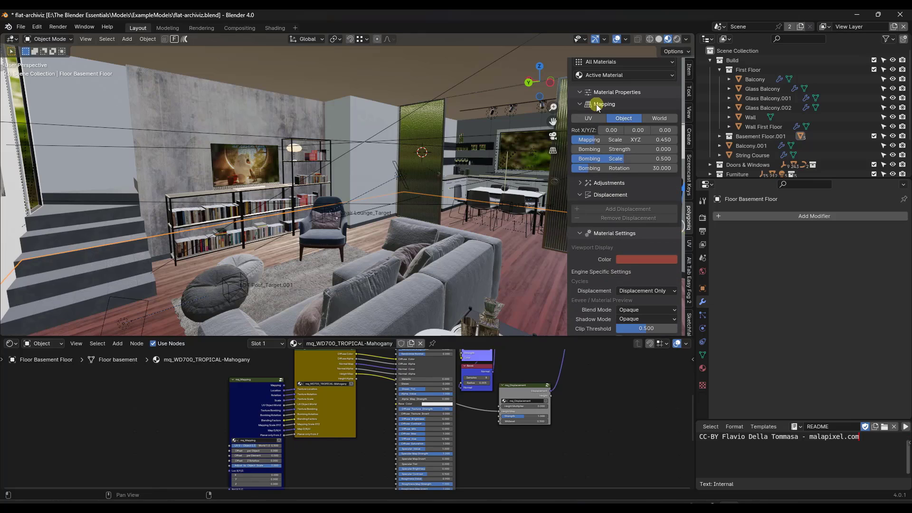
pyautogui.moveTo(597, 139); pyautogui.dragTo(660, 130)
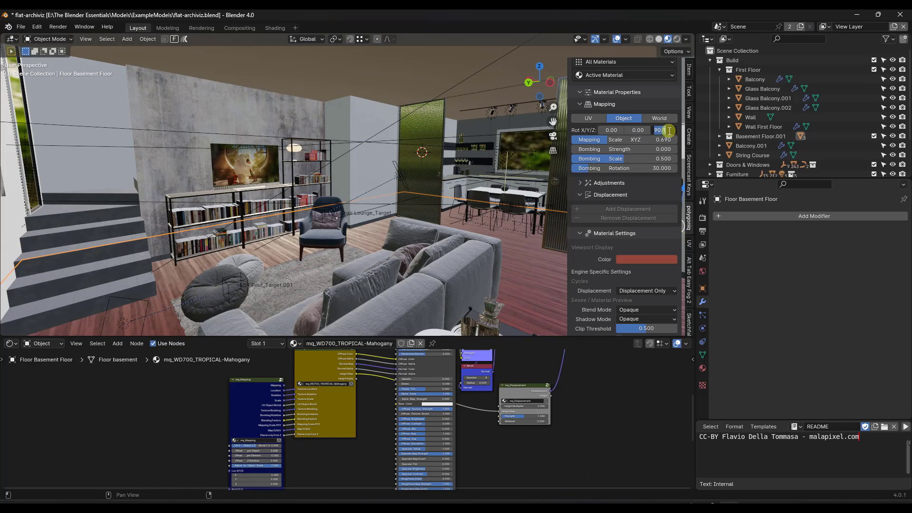
pyautogui.write('90')
pyautogui.press('Return')
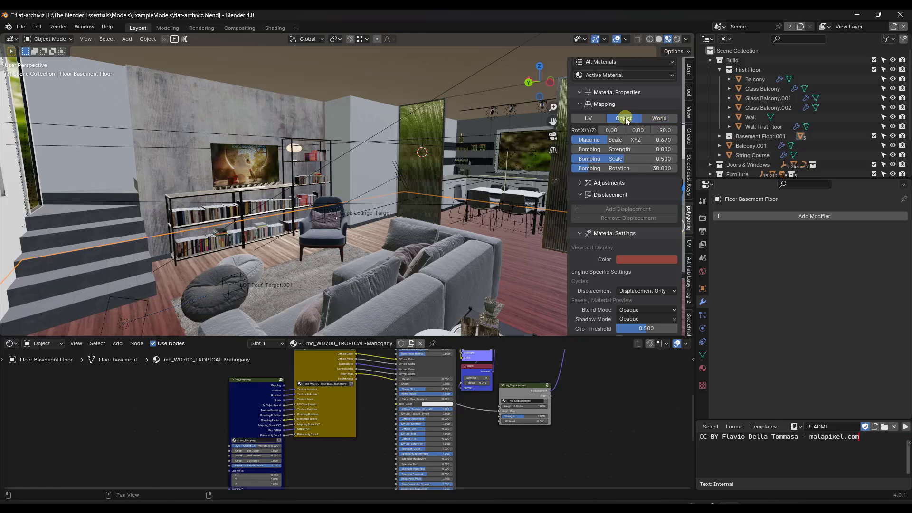
# Step: Scroll the sidebar back up and pick a new editor type for the lower area
pyautogui.scroll(-1, 612, 276)
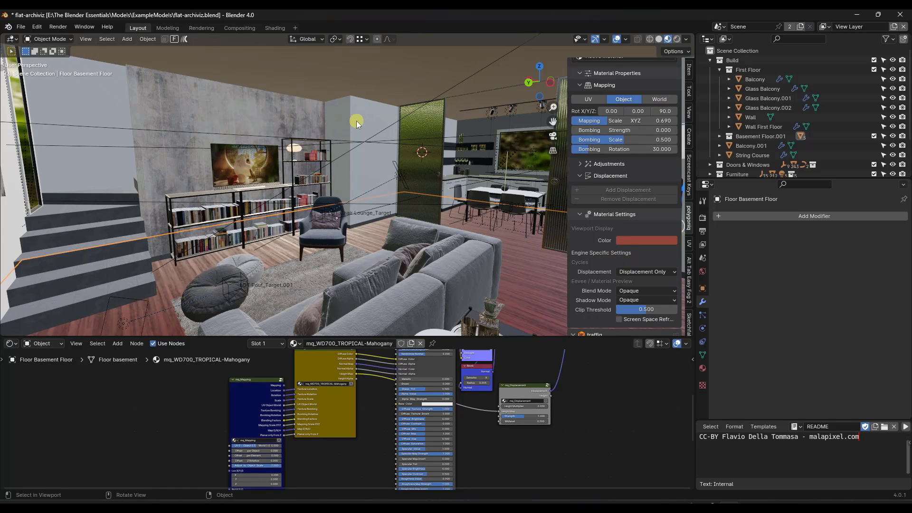
pyautogui.scroll(6, 356, 126)
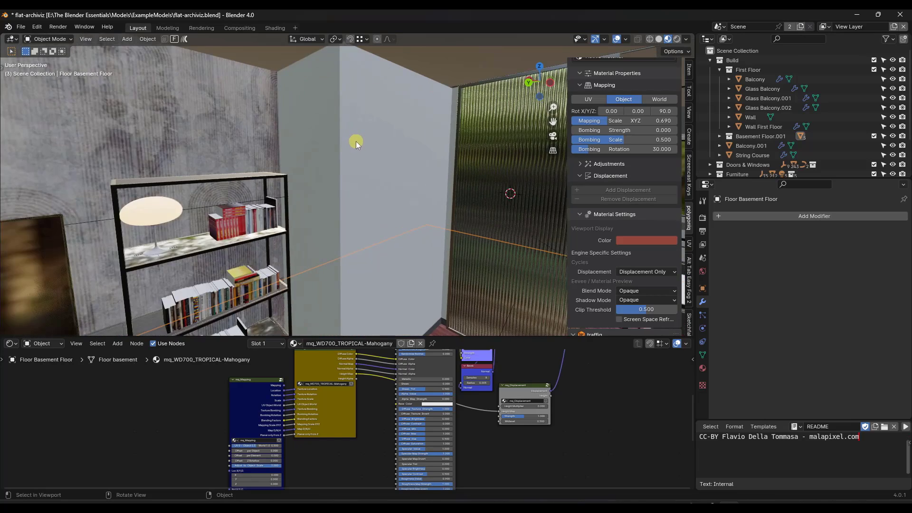
pyautogui.scroll(2, 356, 142)
pyautogui.click(10, 343)
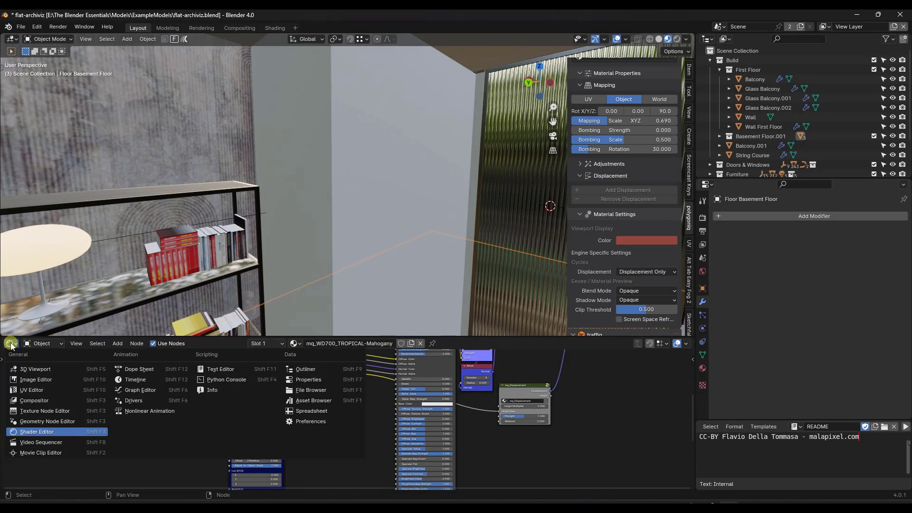
# Step: Return the lower area to the Asset Browser and drag WS_Wall-Surfaces' mq_WS002_PLASTER onto the wall
pyautogui.click(326, 402)
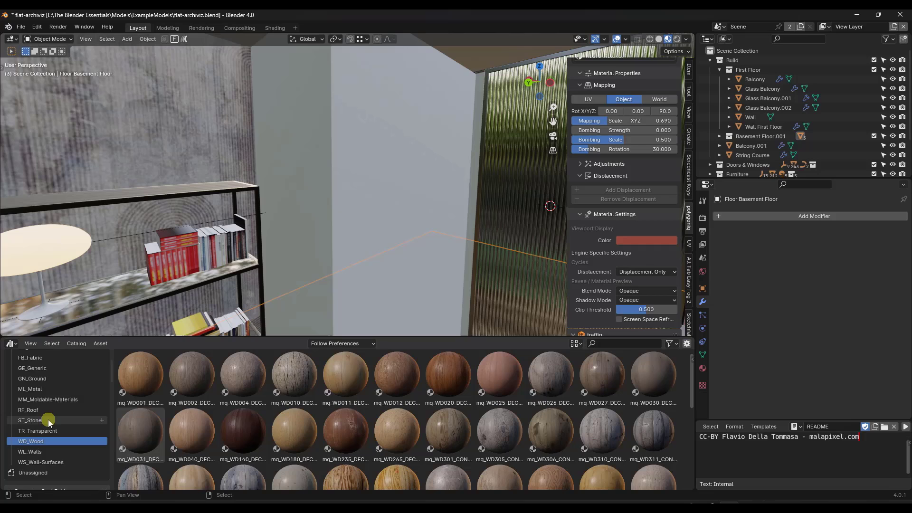
pyautogui.scroll(4, 41, 430)
pyautogui.scroll(-4, 46, 405)
pyautogui.click(39, 462)
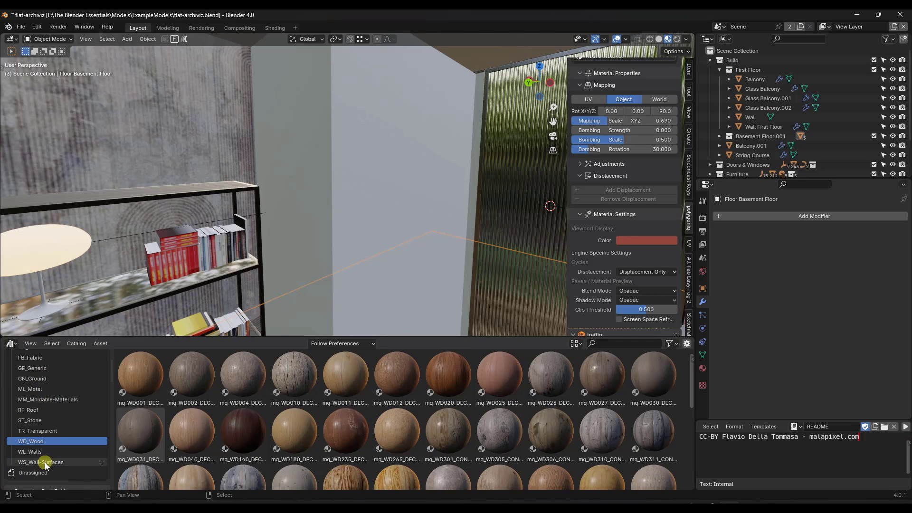
pyautogui.click(34, 452)
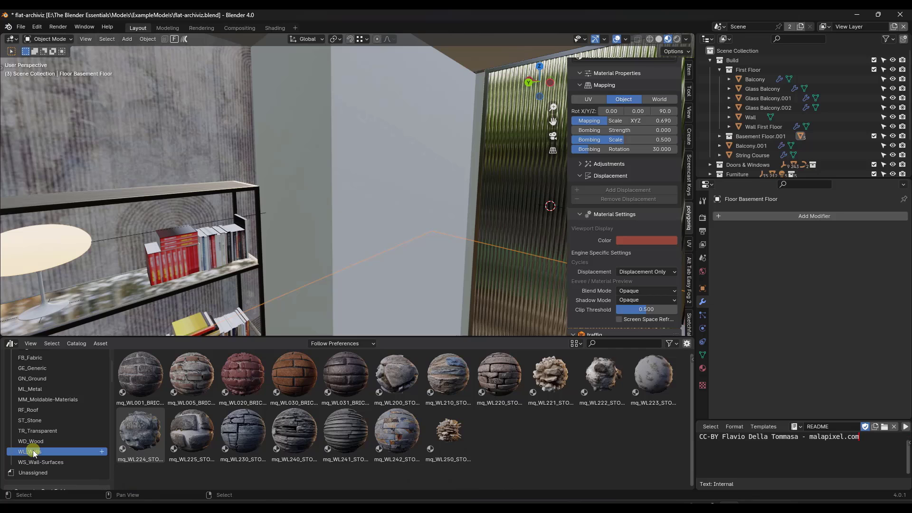
pyautogui.scroll(-4, 442, 264)
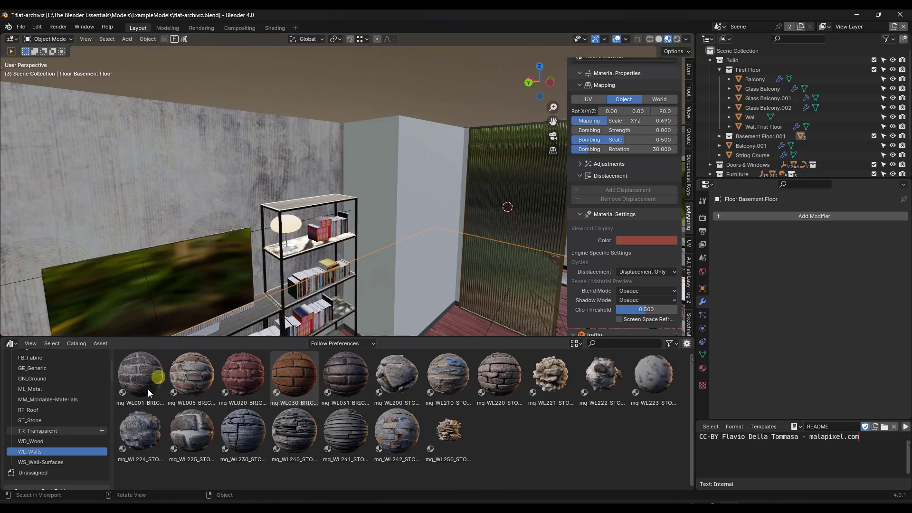
pyautogui.click(47, 462)
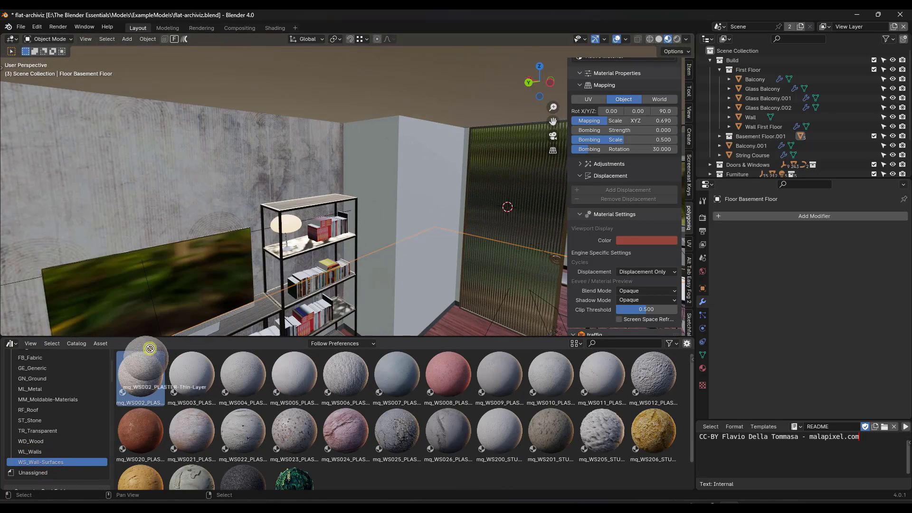
pyautogui.moveTo(138, 372); pyautogui.dragTo(181, 191)
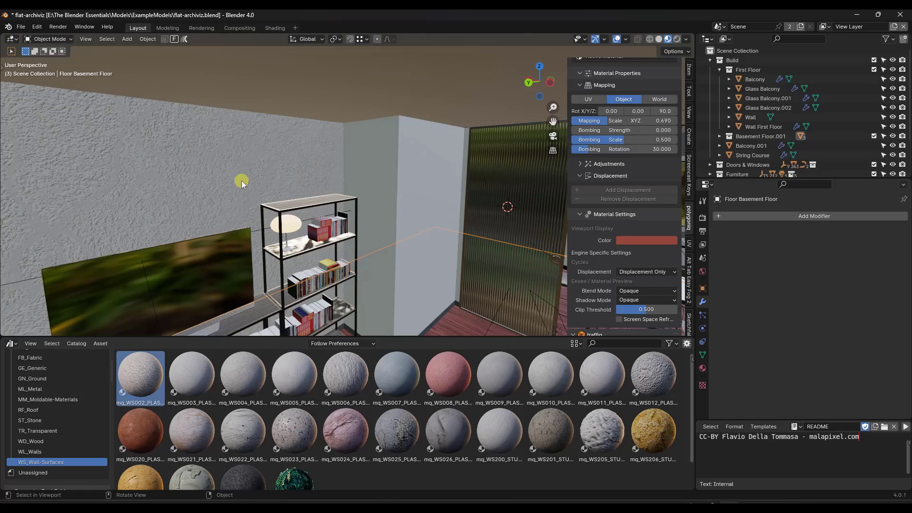
# Step: Fine-tune the plaster mapping scale on Wall Basement Floor to about 0.712
pyautogui.scroll(5, 637, 190)
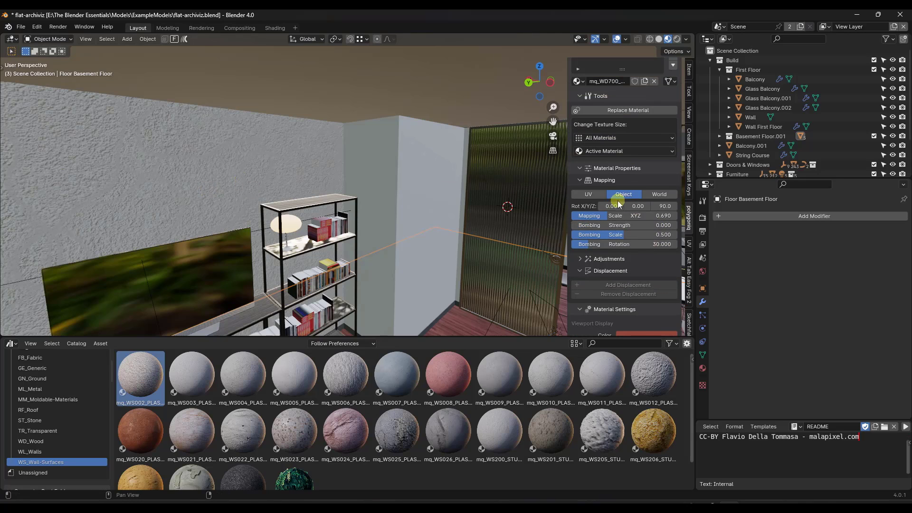
pyautogui.moveTo(635, 216); pyautogui.dragTo(593, 224)
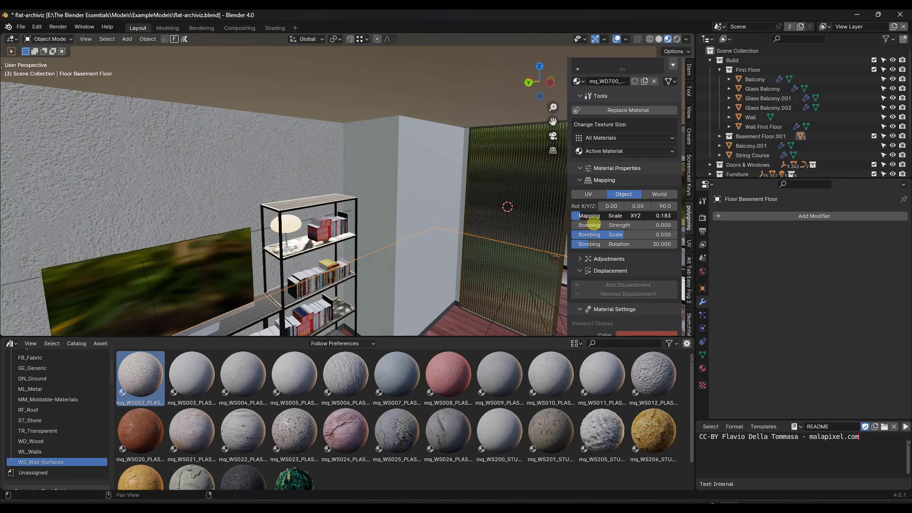
pyautogui.click(277, 169)
pyautogui.moveTo(596, 216); pyautogui.dragTo(636, 219)
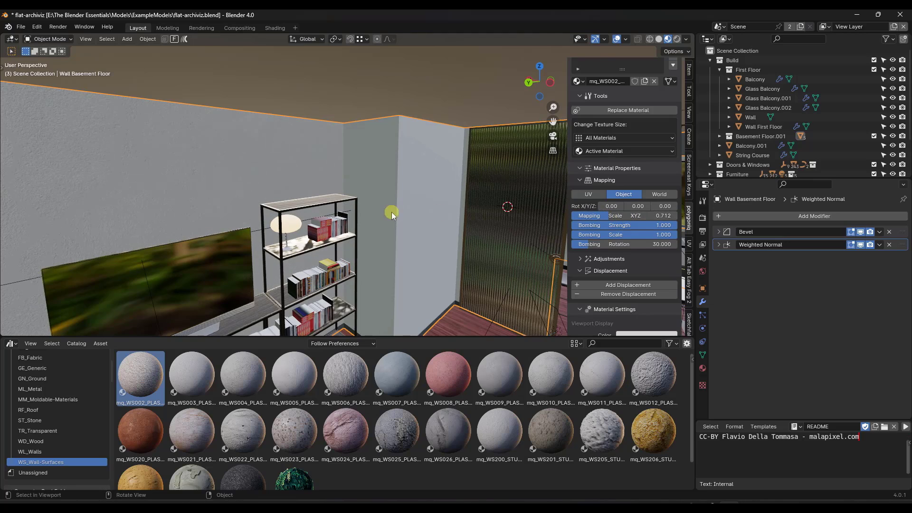
# Step: Try mq_WL005, WL001, WL230, WL220 and WL020 on the pillar, settling on mq_WL005 brick
pyautogui.click(48, 451)
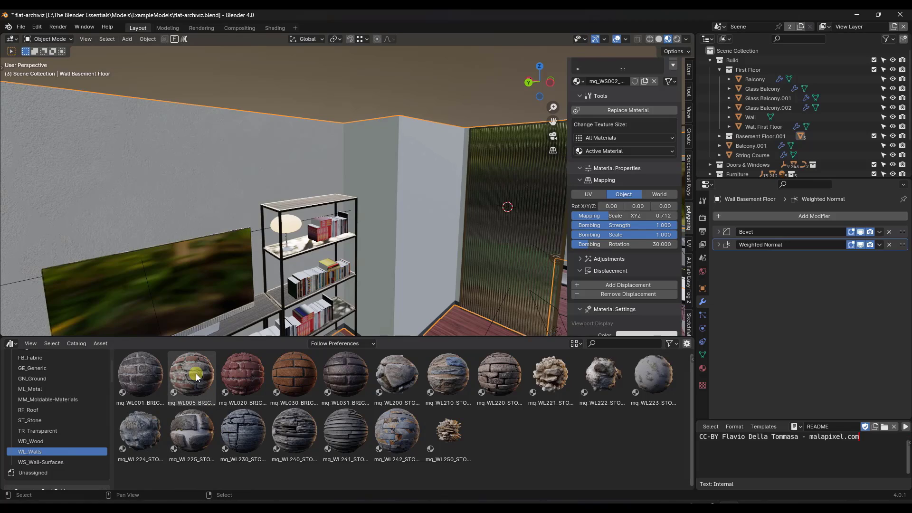
pyautogui.moveTo(192, 374); pyautogui.dragTo(380, 214)
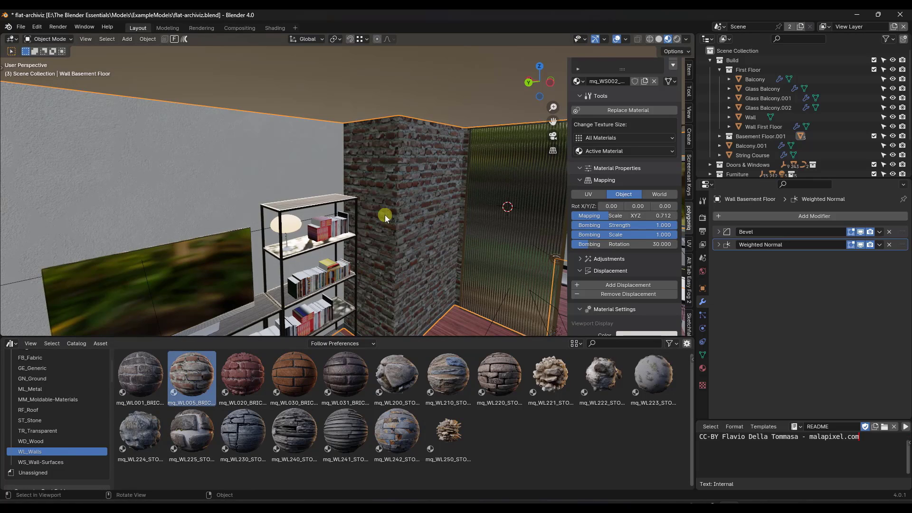
pyautogui.moveTo(140, 374); pyautogui.dragTo(392, 230)
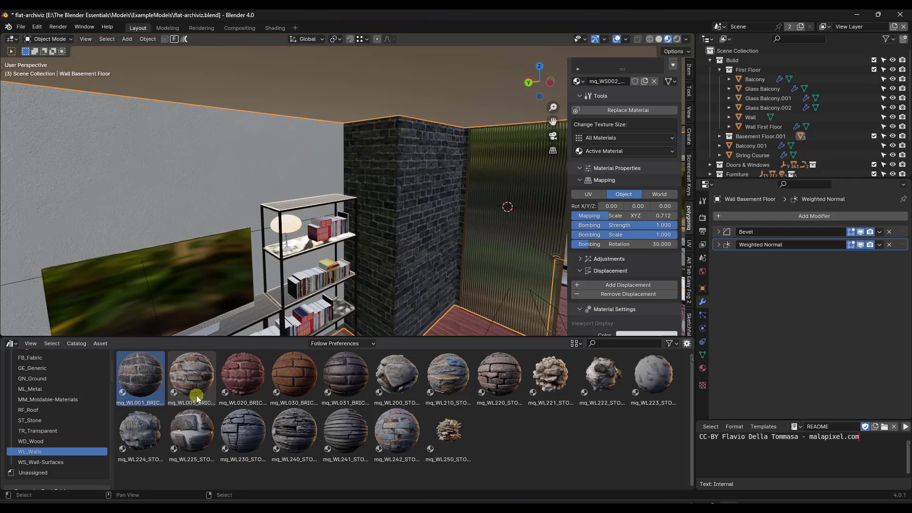
pyautogui.moveTo(242, 430); pyautogui.dragTo(384, 230)
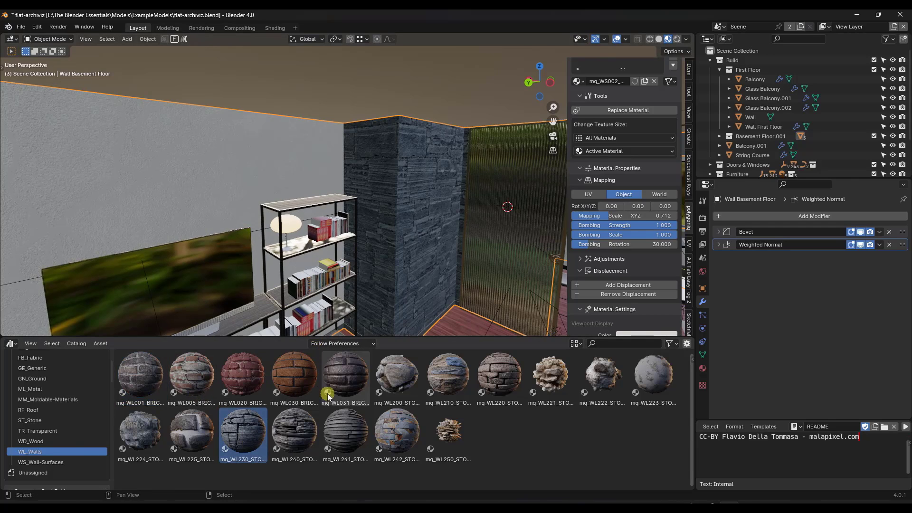
pyautogui.moveTo(499, 382); pyautogui.dragTo(418, 202)
pyautogui.moveTo(243, 378); pyautogui.dragTo(396, 221)
pyautogui.moveTo(209, 376); pyautogui.dragTo(428, 209)
pyautogui.scroll(2, 439, 209)
pyautogui.scroll(2, 439, 209)
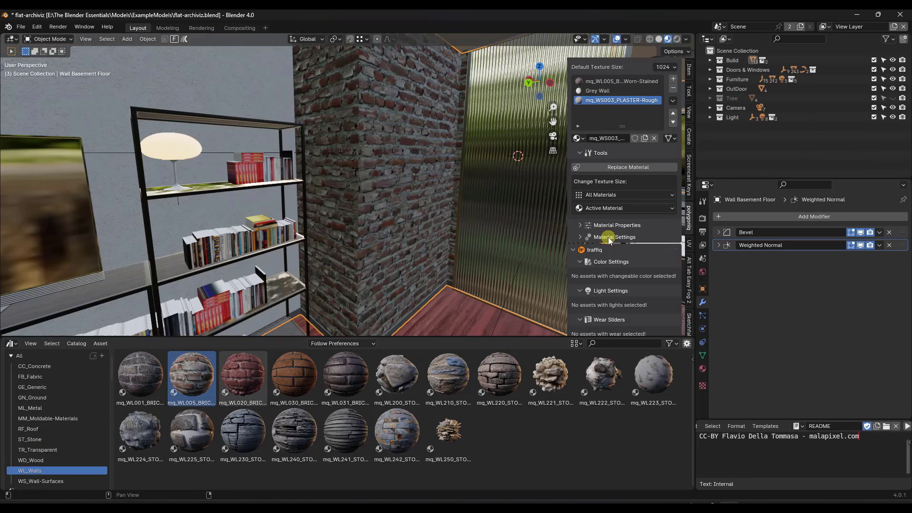
# Step: Make mq_WL005 the active material and expand its properties and displacement options
pyautogui.click(611, 243)
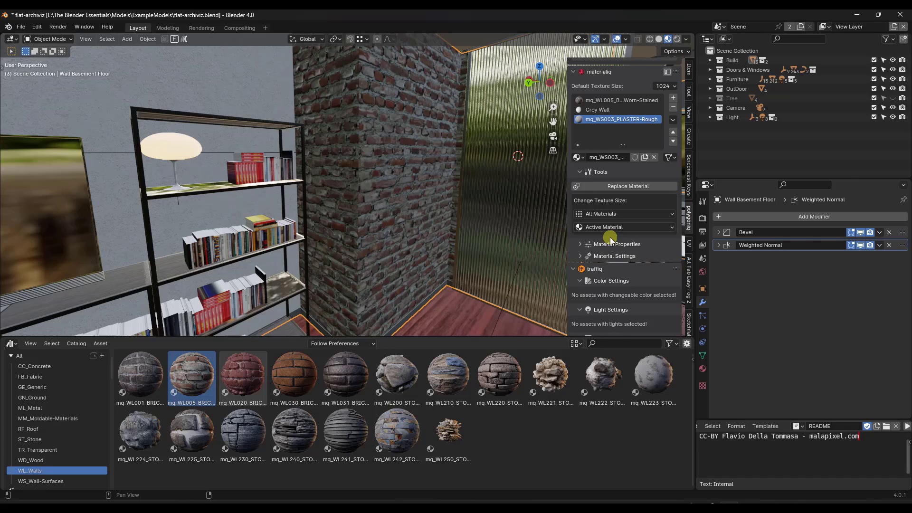
pyautogui.click(613, 100)
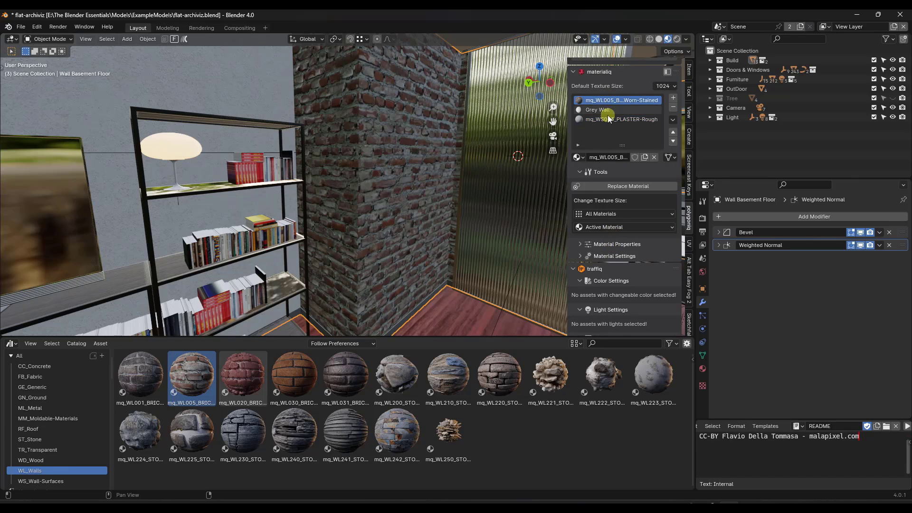
pyautogui.click(607, 257)
pyautogui.click(612, 244)
pyautogui.scroll(-2, 613, 249)
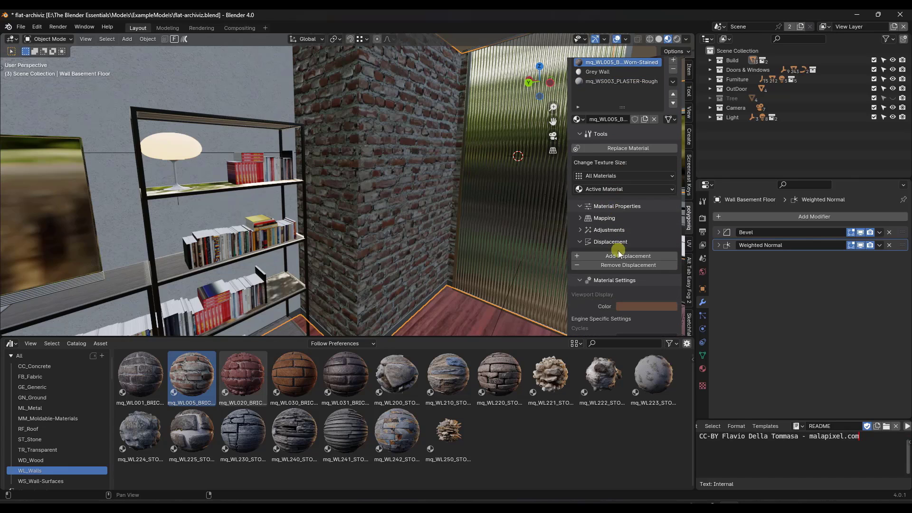
# Step: Inspect the brick wall from a slightly adjusted view and save the file as flat-archiviz.blend
pyautogui.moveTo(387, 175); pyautogui.dragTo(389, 175, button='middle')
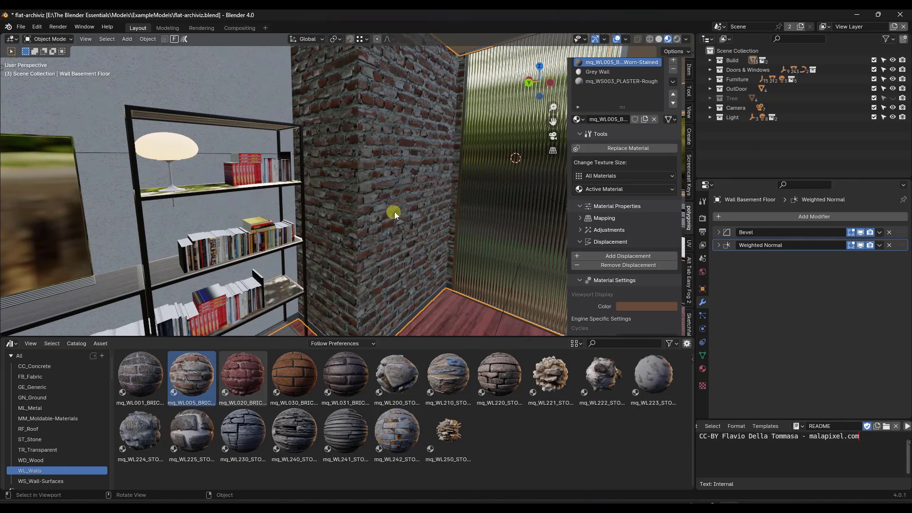
pyautogui.scroll(-5, 431, 210)
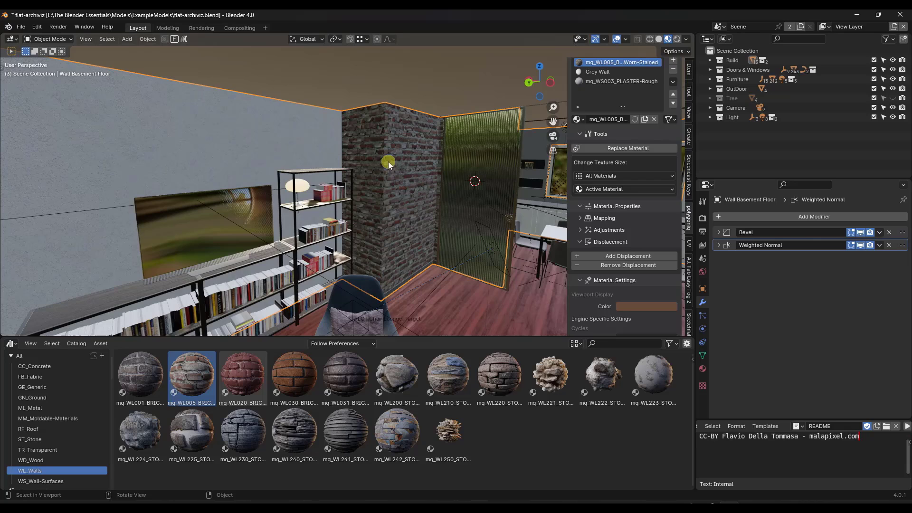
pyautogui.scroll(4, 388, 164)
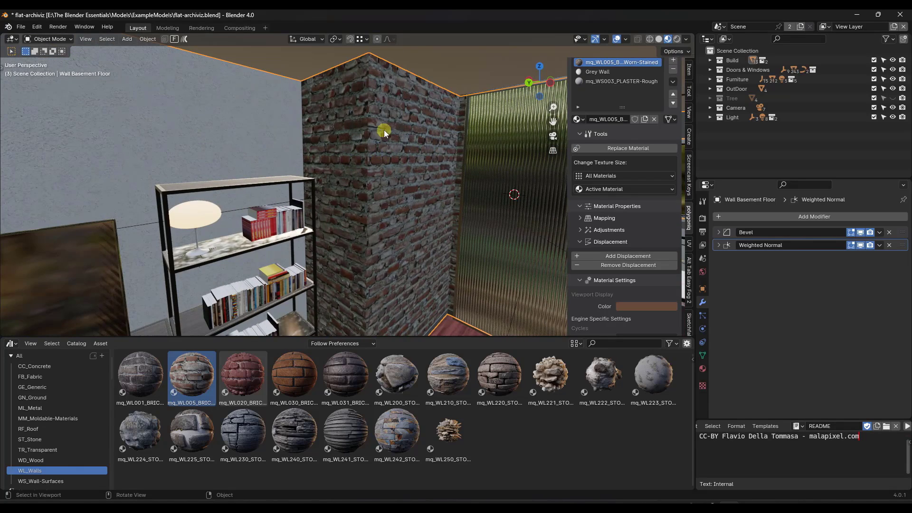
pyautogui.moveTo(385, 133); pyautogui.dragTo(375, 179, button='middle')
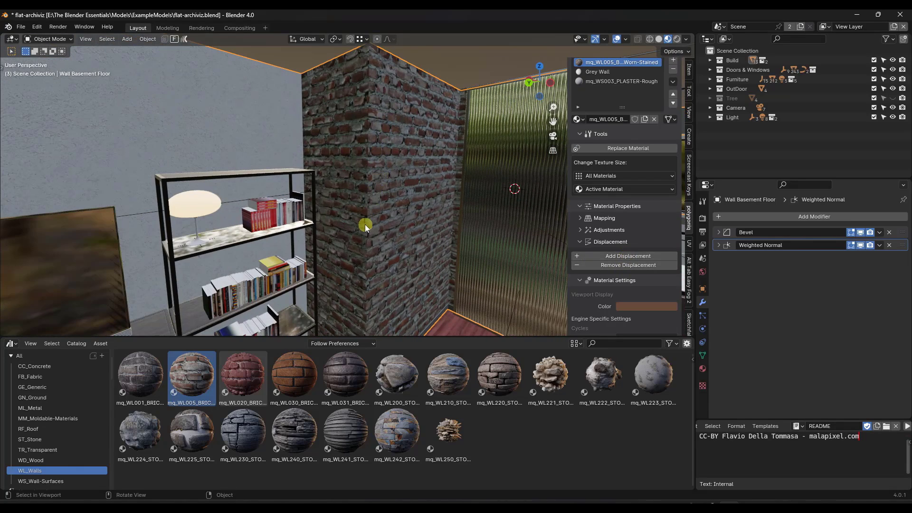
pyautogui.scroll(3, 368, 223)
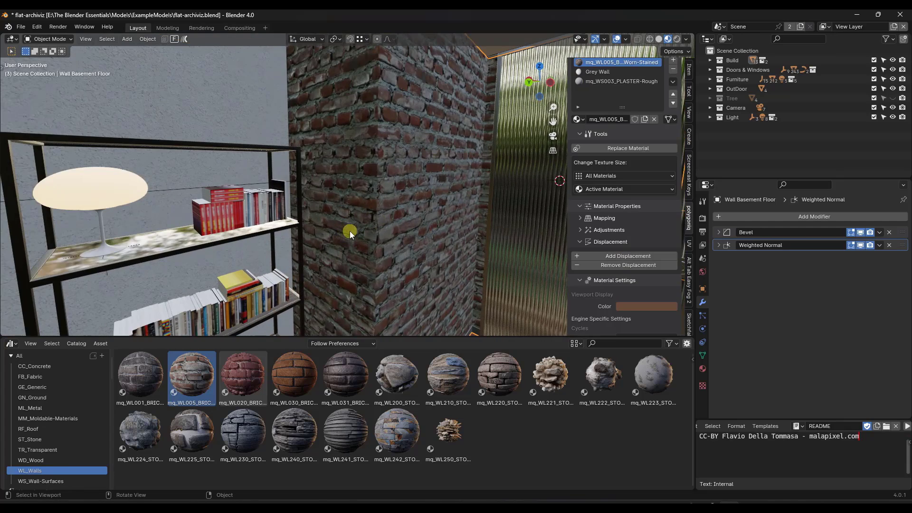
pyautogui.scroll(-2, 352, 233)
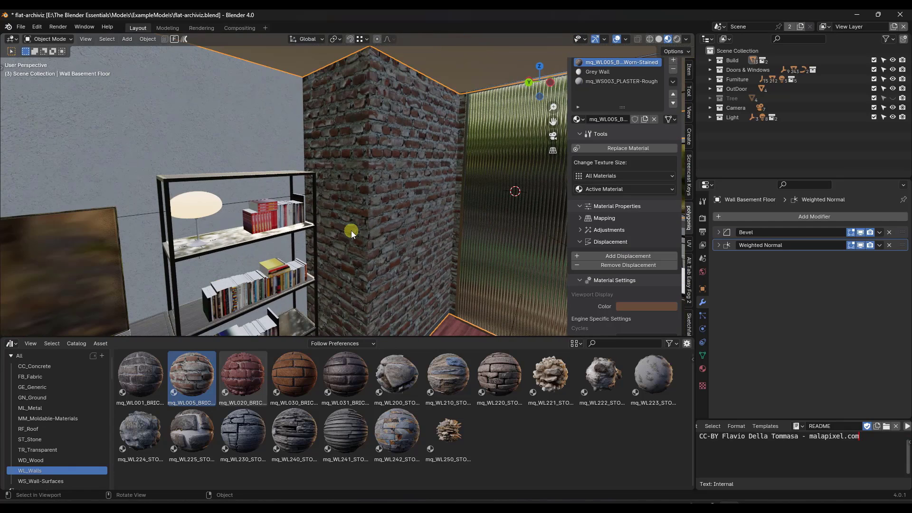
pyautogui.click(21, 26)
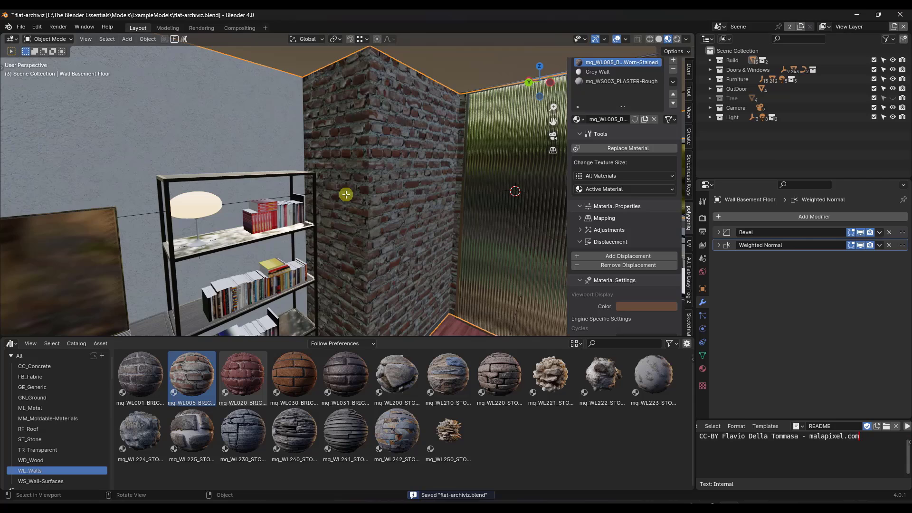
# Step: In Edit Mode, face-select all ten brick pillar faces of the basement wall
pyautogui.press('Tab')
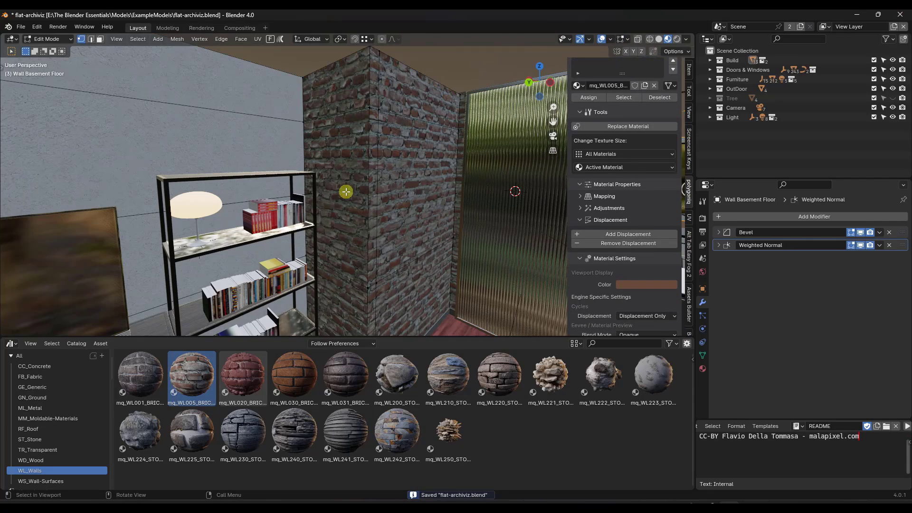
pyautogui.press('3')
pyautogui.click(349, 90)
pyautogui.keyDown('shift'); pyautogui.click(355, 136); pyautogui.keyUp('shift')
pyautogui.keyDown('shift'); pyautogui.click(345, 309); pyautogui.keyUp('shift')
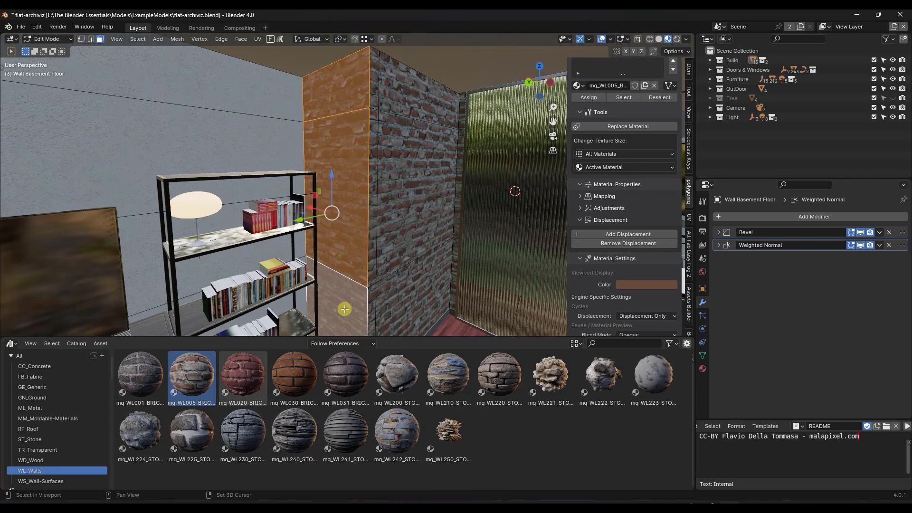
pyautogui.keyDown('shift'); pyautogui.click(375, 311); pyautogui.keyUp('shift')
pyautogui.keyDown('shift'); pyautogui.click(387, 231); pyautogui.keyUp('shift')
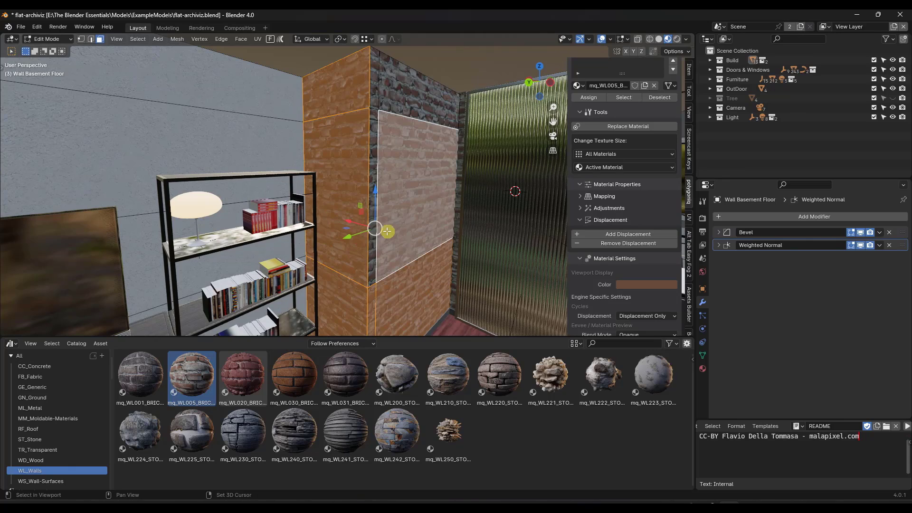
pyautogui.keyDown('shift'); pyautogui.click(372, 199); pyautogui.keyUp('shift')
pyautogui.keyDown('shift'); pyautogui.click(391, 81); pyautogui.keyUp('shift')
pyautogui.keyDown('shift'); pyautogui.click(374, 77); pyautogui.keyUp('shift')
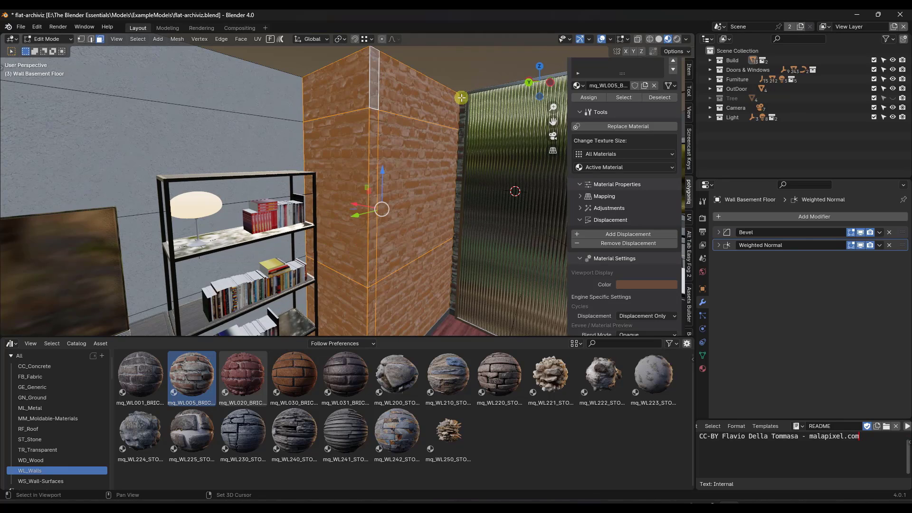
pyautogui.keyDown('shift'); pyautogui.click(463, 110); pyautogui.keyUp('shift')
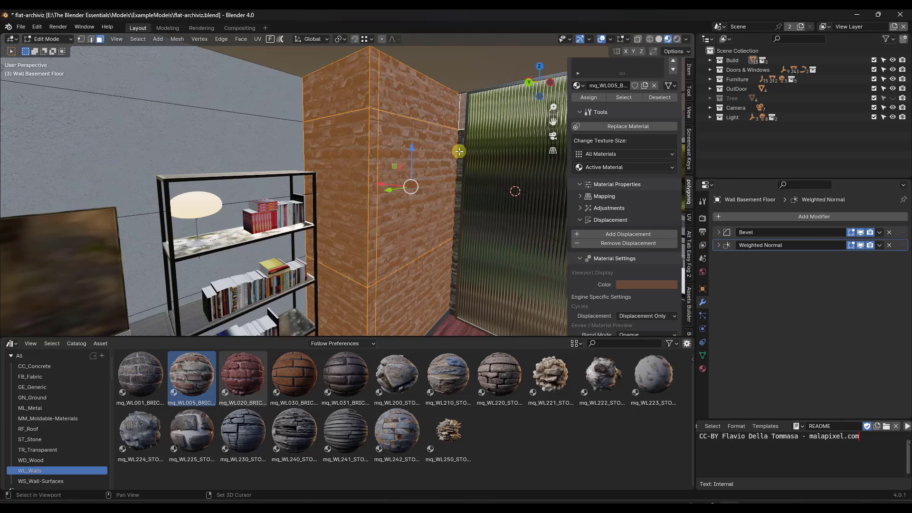
pyautogui.keyDown('shift'); pyautogui.click(455, 264); pyautogui.keyUp('shift')
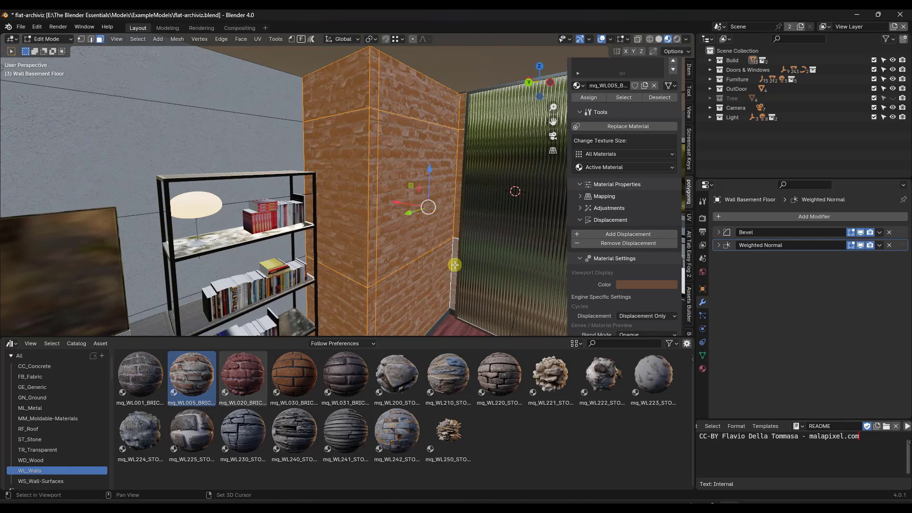
pyautogui.moveTo(269, 152); pyautogui.dragTo(357, 161, button='middle')
# Step: Separate the selected faces into their own object and select Wall Basement Floor.001
pyautogui.press('F3')
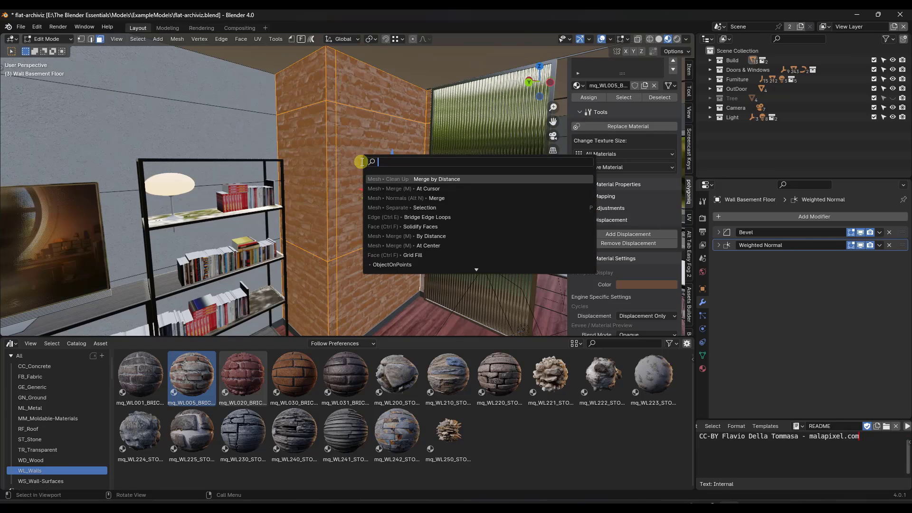
pyautogui.write('sepa')
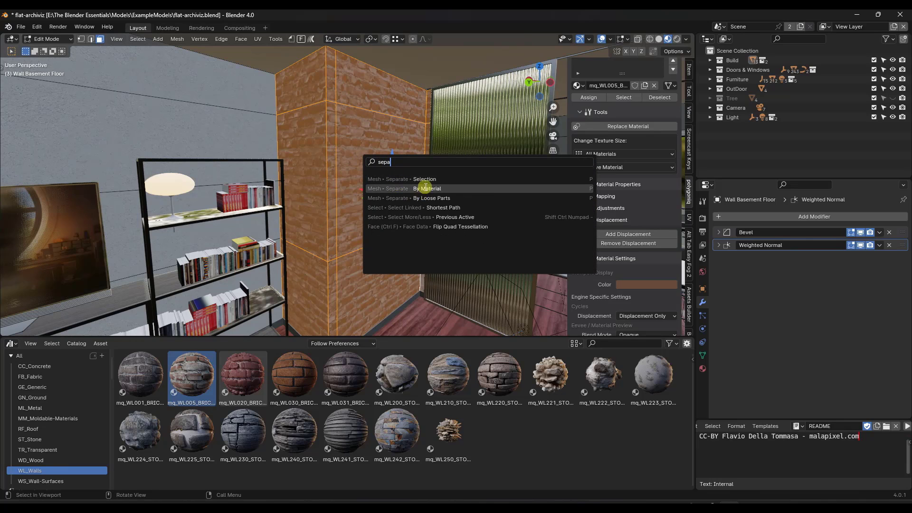
pyautogui.click(422, 179)
pyautogui.press('Tab')
pyautogui.click(347, 175)
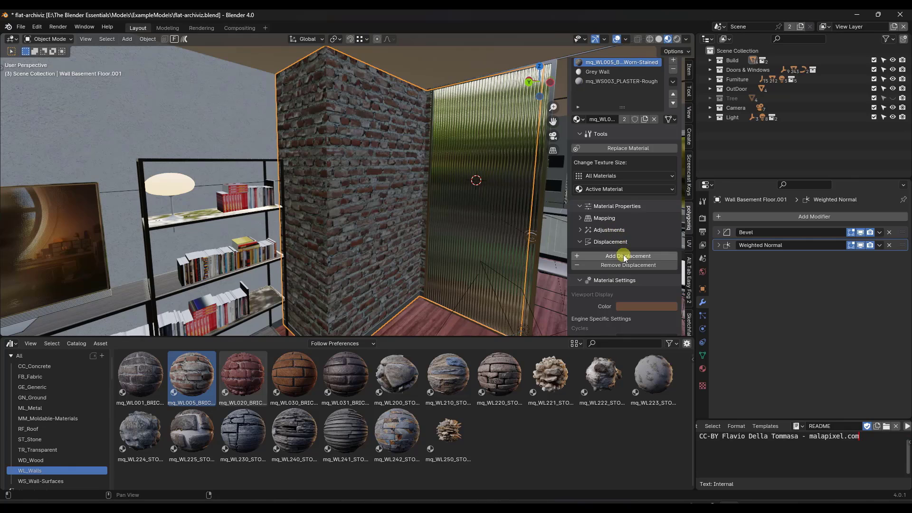
# Step: Add displacement to the brick material with Subdivision Surface and Adaptive Subdivision modifiers enabled
pyautogui.scroll(2, 350, 191)
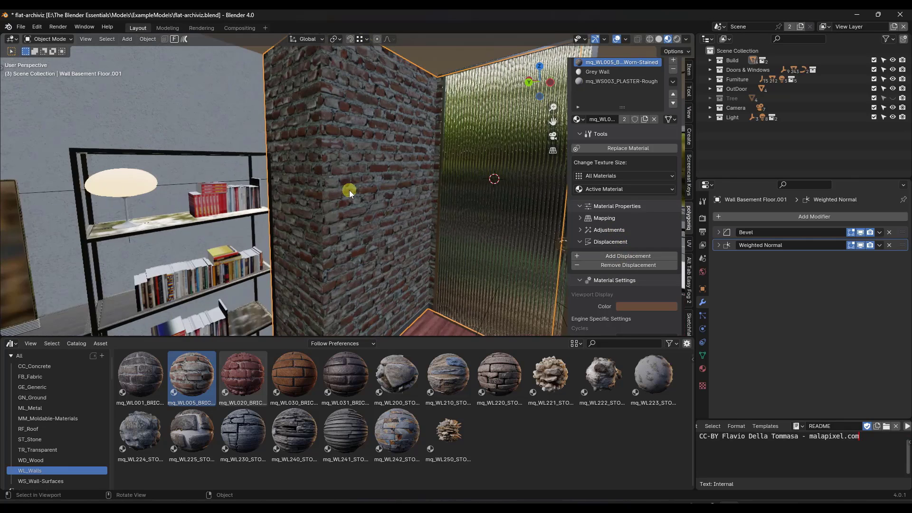
pyautogui.scroll(2, 532, 225)
pyautogui.click(612, 257)
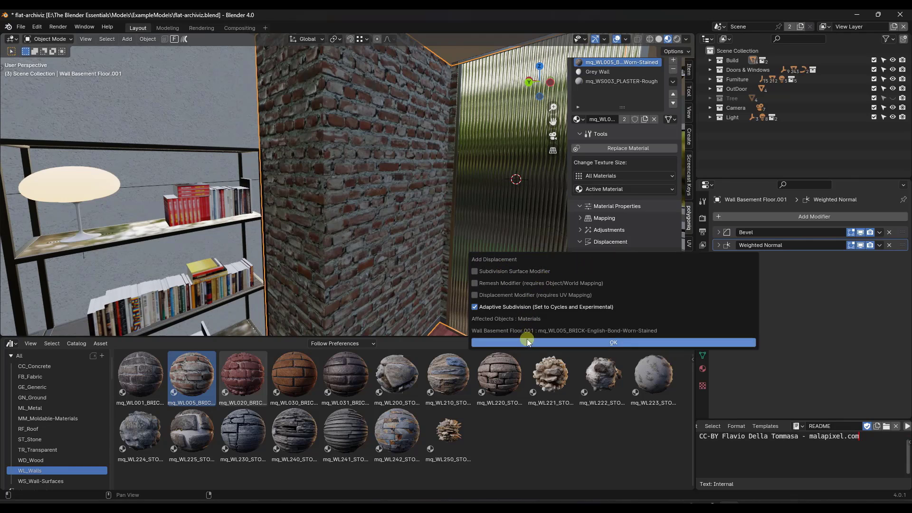
pyautogui.click(499, 273)
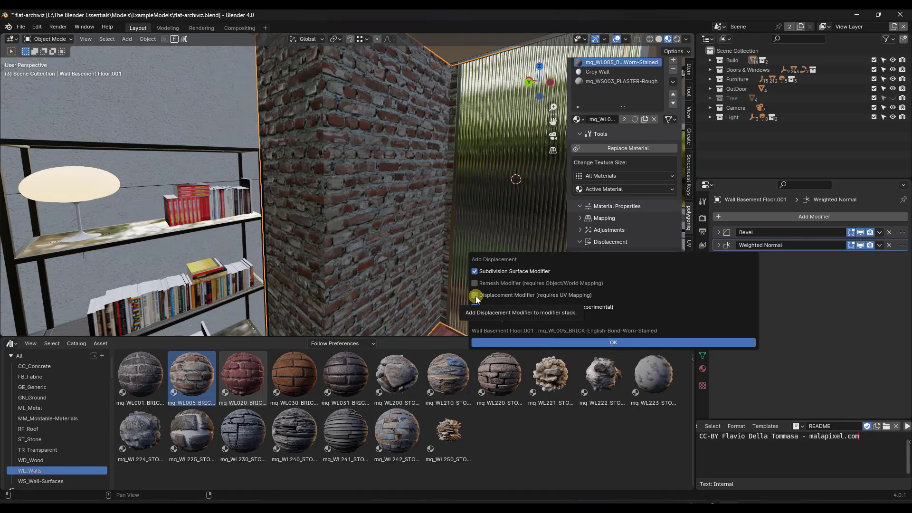
pyautogui.click(509, 307)
pyautogui.click(613, 344)
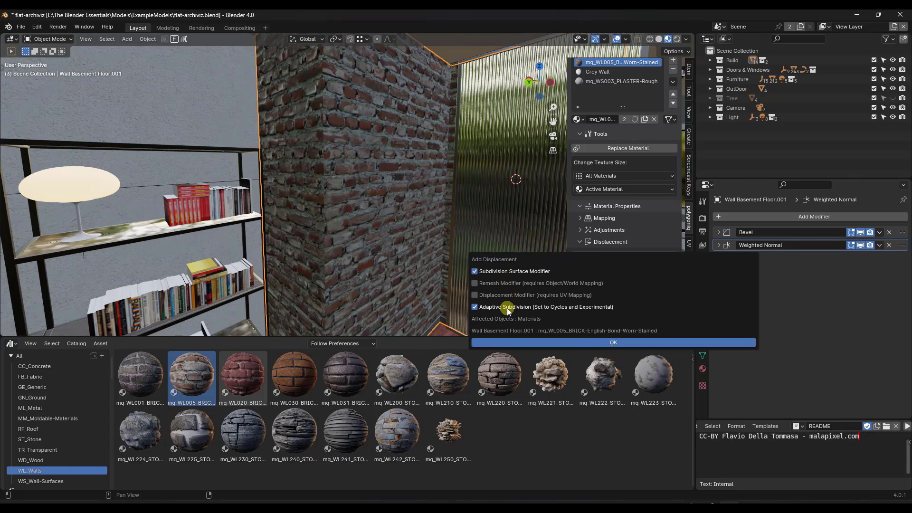
pyautogui.click(604, 342)
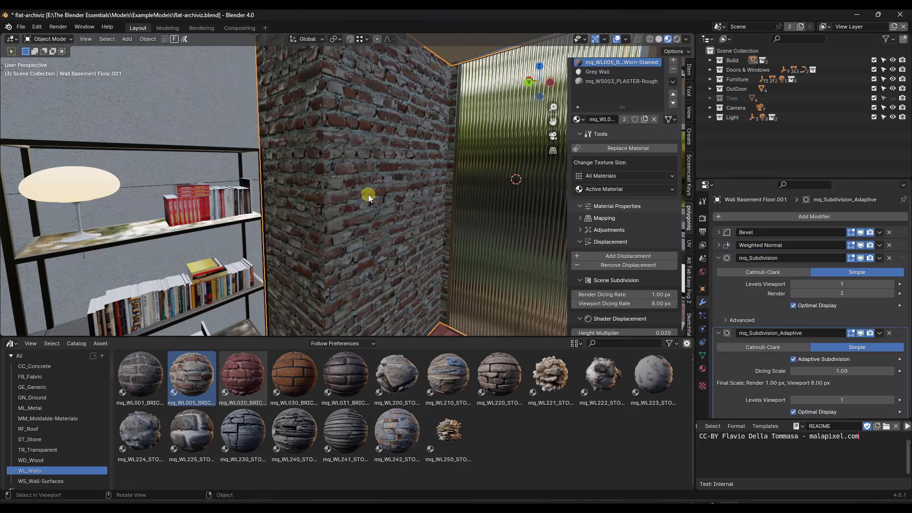
# Step: Switch to Rendered shading and raise the Displacement Height Multiplier from 0.020 to 0.060
pyautogui.press('z')
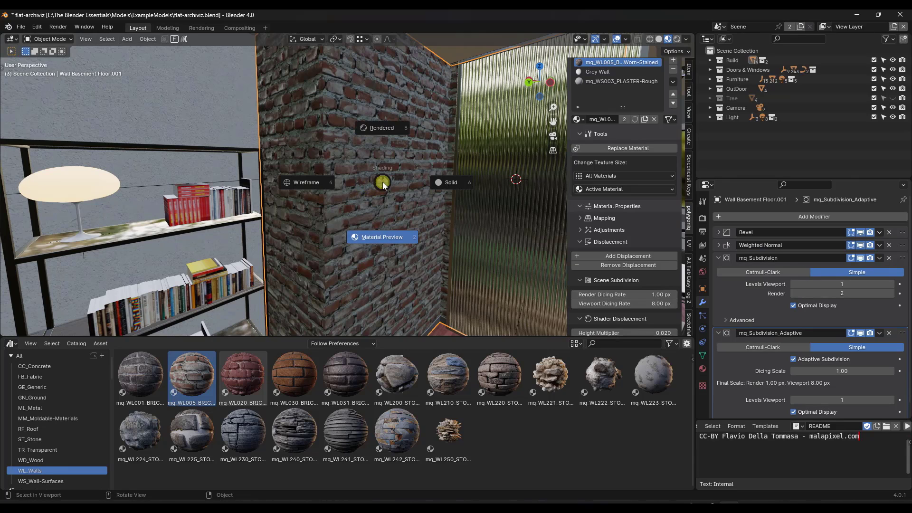
pyautogui.click(381, 129)
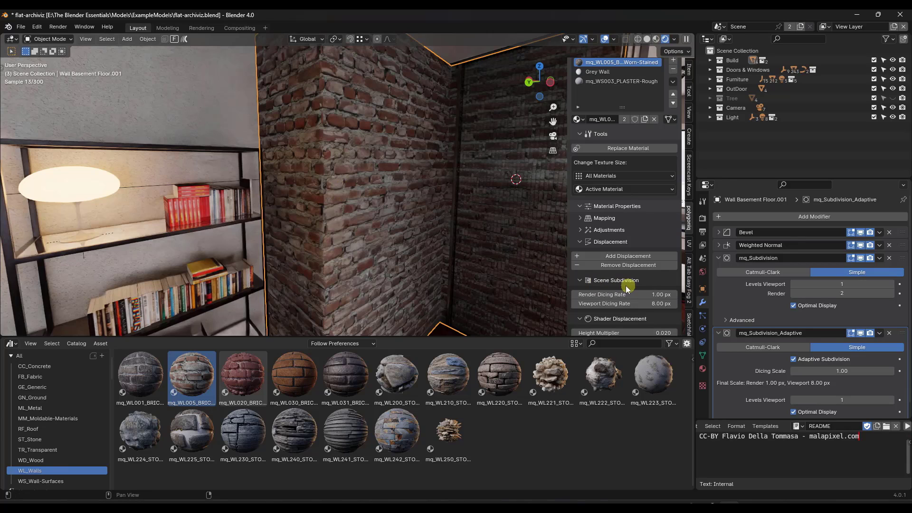
pyautogui.scroll(-4, 630, 275)
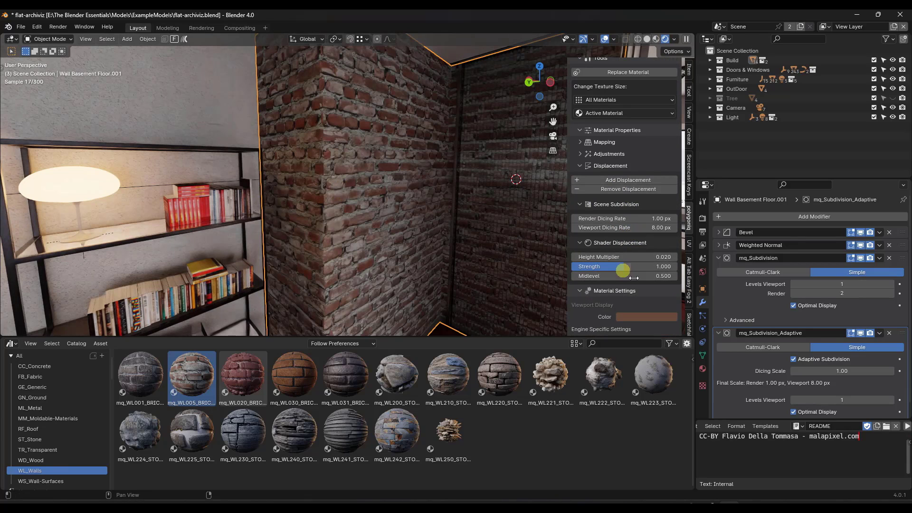
pyautogui.moveTo(622, 257); pyautogui.dragTo(607, 257)
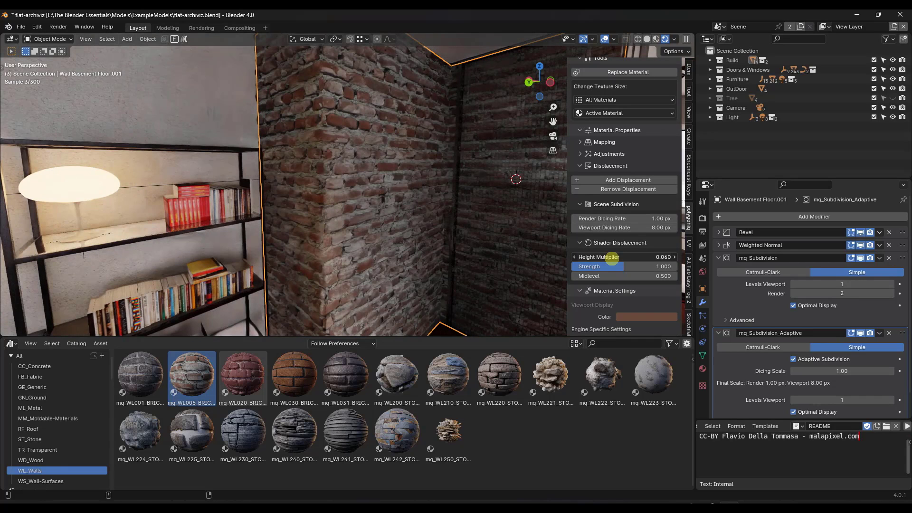
pyautogui.moveTo(306, 194); pyautogui.dragTo(326, 195, button='middle')
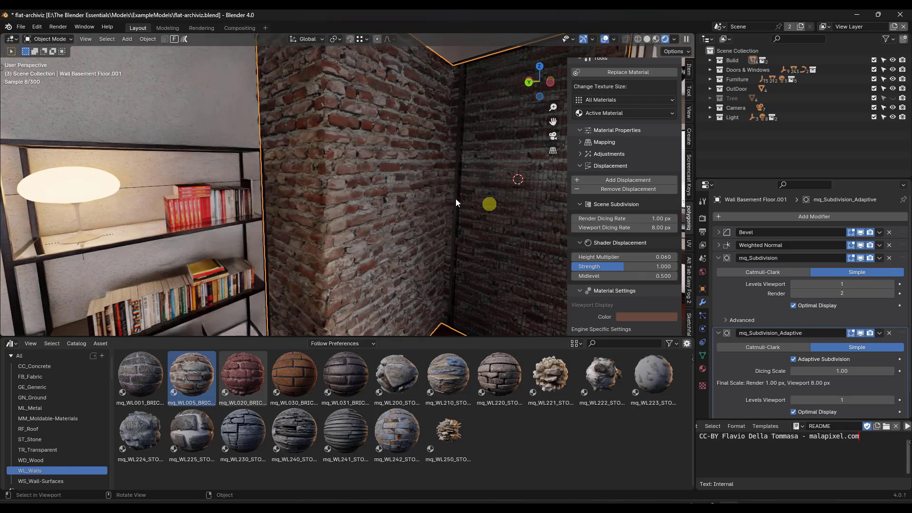
# Step: Return the viewport to Material Preview shading
pyautogui.press('z')
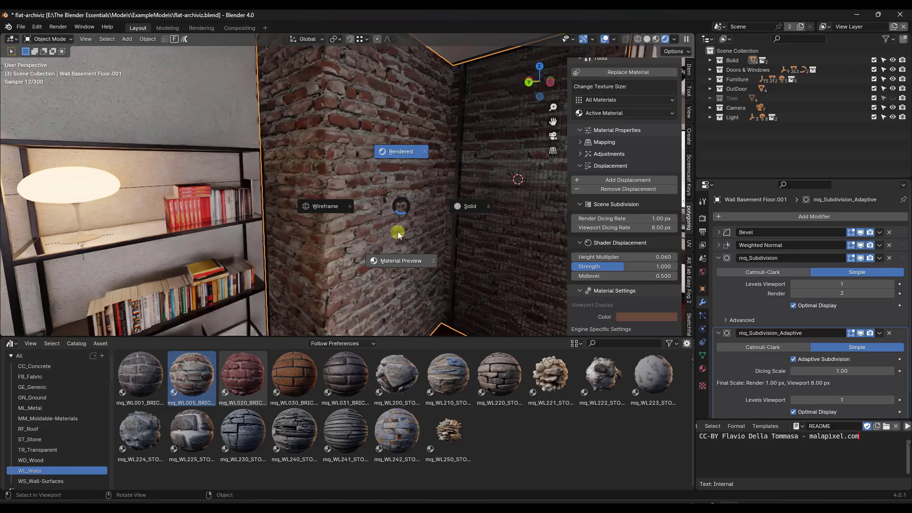
pyautogui.click(395, 261)
pyautogui.scroll(-5, 326, 218)
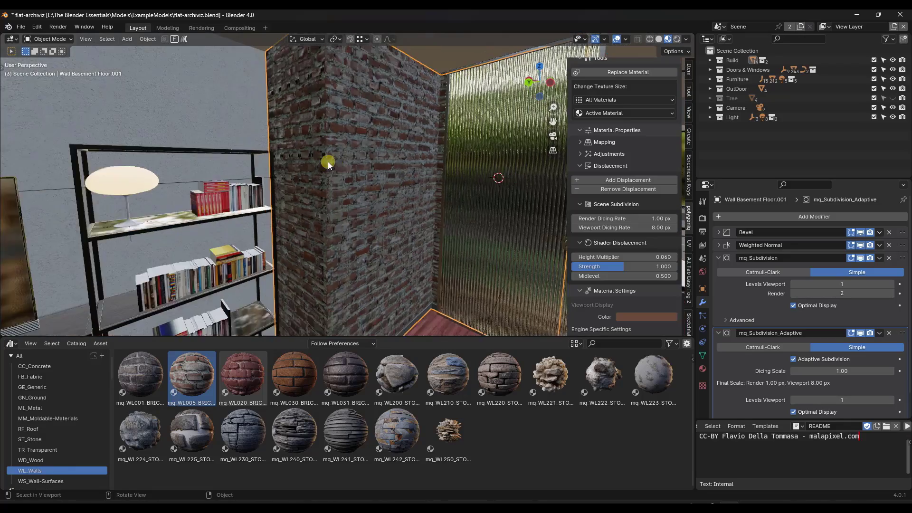
pyautogui.scroll(-3, 363, 225)
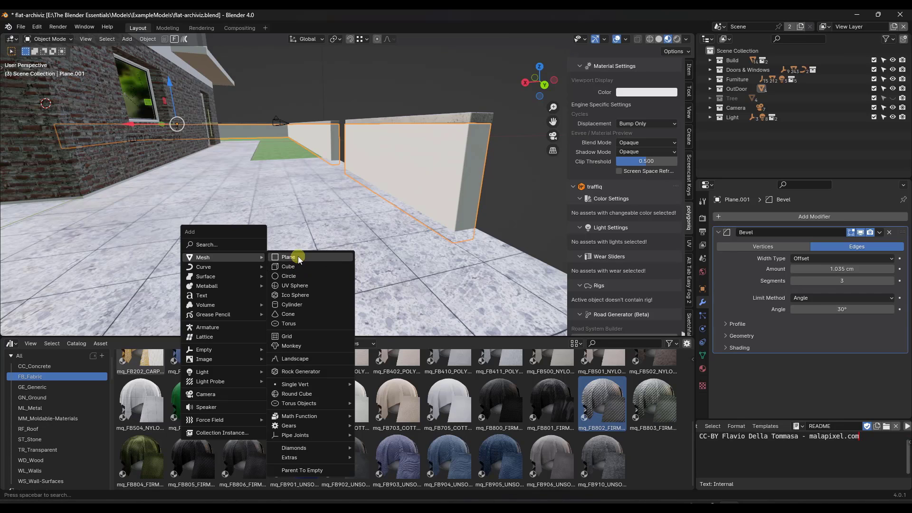
# Step: Add a plane and move it horizontally onto the ground beside the building
pyautogui.click(298, 257)
pyautogui.moveTo(347, 213); pyautogui.dragTo(303, 225, button='middle')
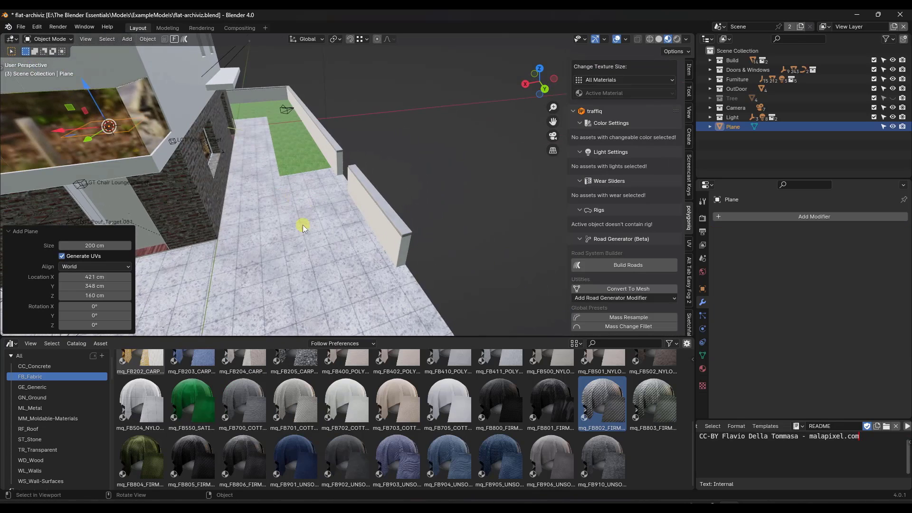
pyautogui.scroll(-3, 303, 224)
pyautogui.press('g')
pyautogui.hotkey('shift', 'z')
pyautogui.click(445, 309)
pyautogui.scroll(6, 310, 264)
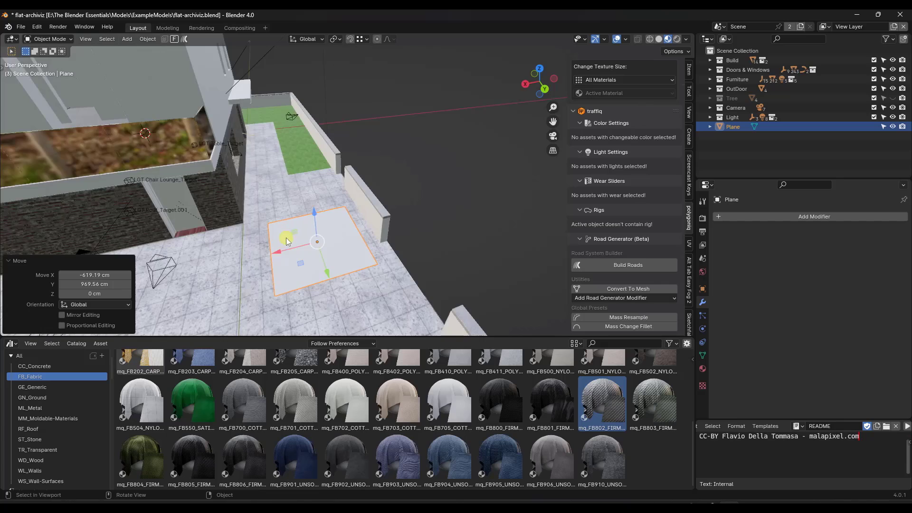
pyautogui.keyDown('shift'); pyautogui.moveTo(398, 298); pyautogui.dragTo(377, 220, button='middle'); pyautogui.keyUp('shift')
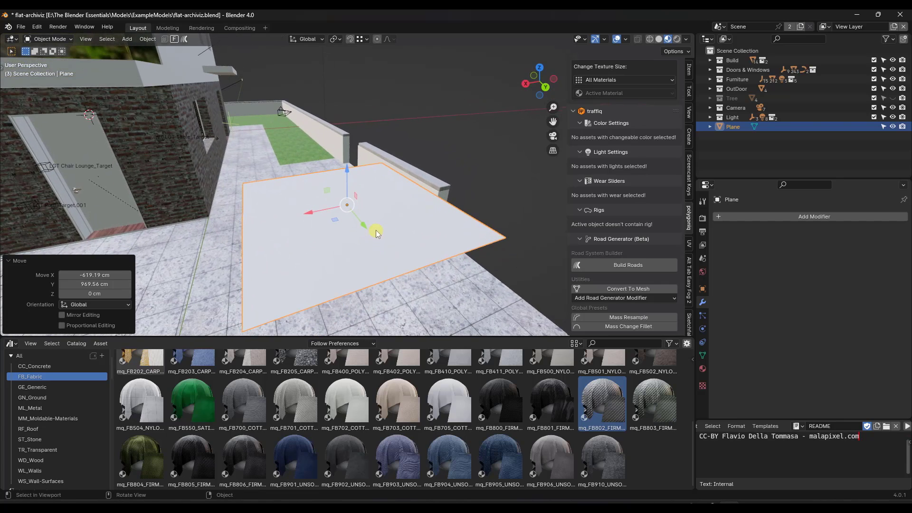
pyautogui.scroll(5, 378, 238)
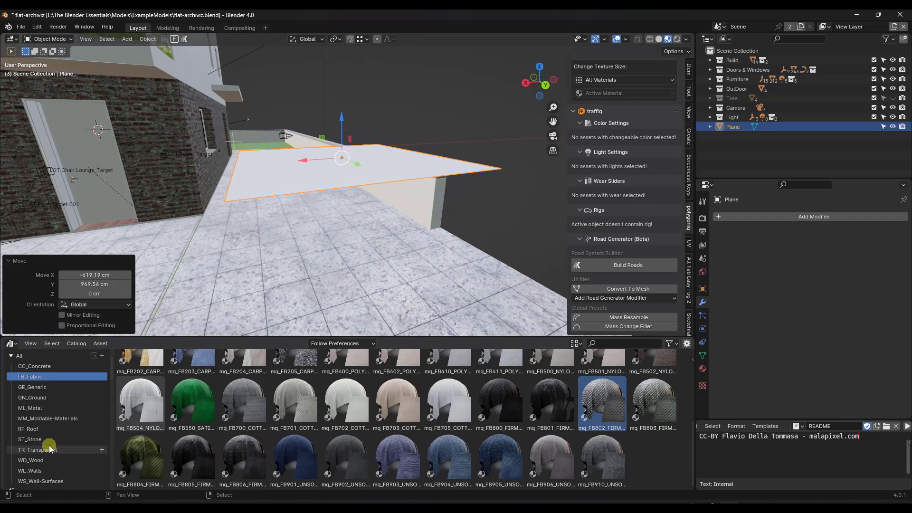
# Step: Drag mq_GN606_SOIL from the GN_Ground catalog onto the new plane
pyautogui.click(38, 400)
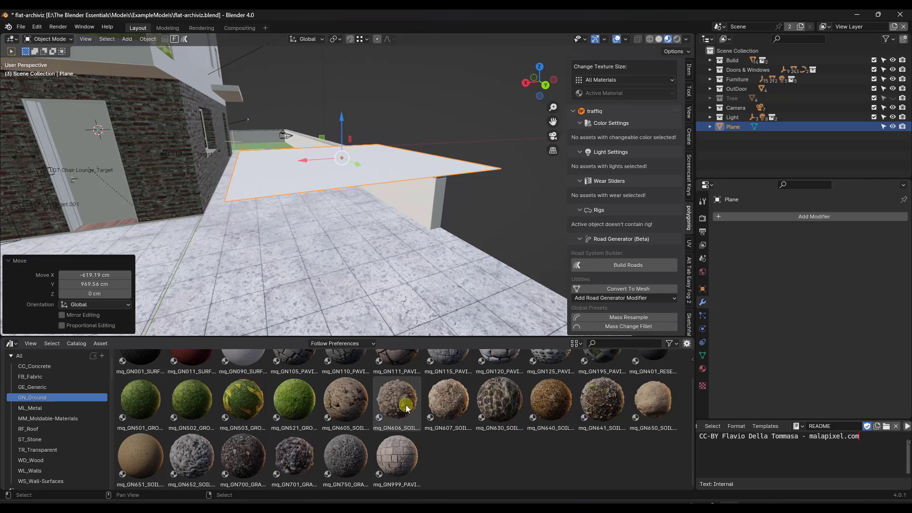
pyautogui.moveTo(406, 406); pyautogui.dragTo(358, 233)
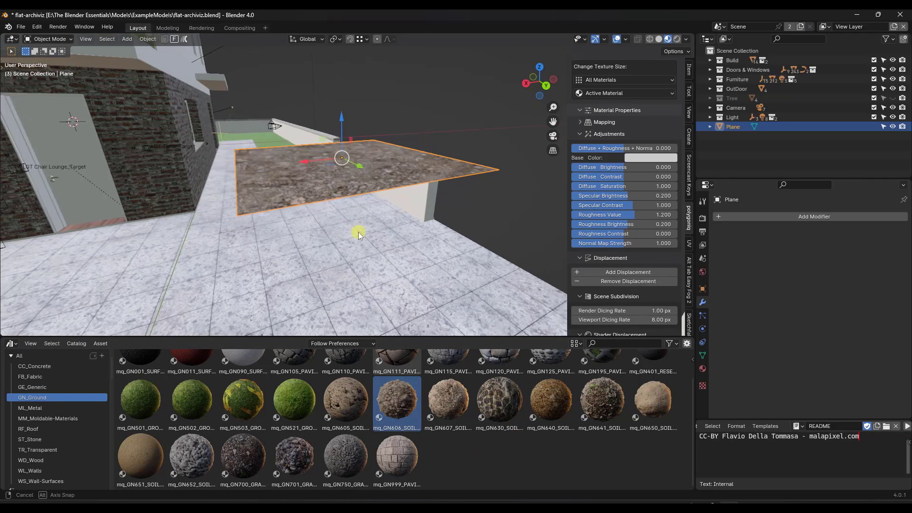
pyautogui.moveTo(358, 233); pyautogui.dragTo(365, 246, button='middle')
pyautogui.scroll(3, 356, 171)
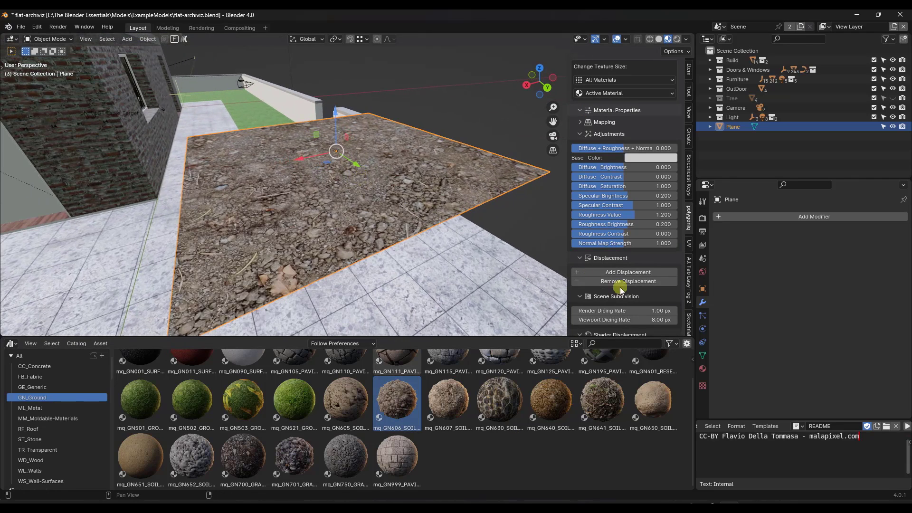
# Step: Set up soil displacement with a displacement modifier enabled in the options dialog
pyautogui.click(626, 273)
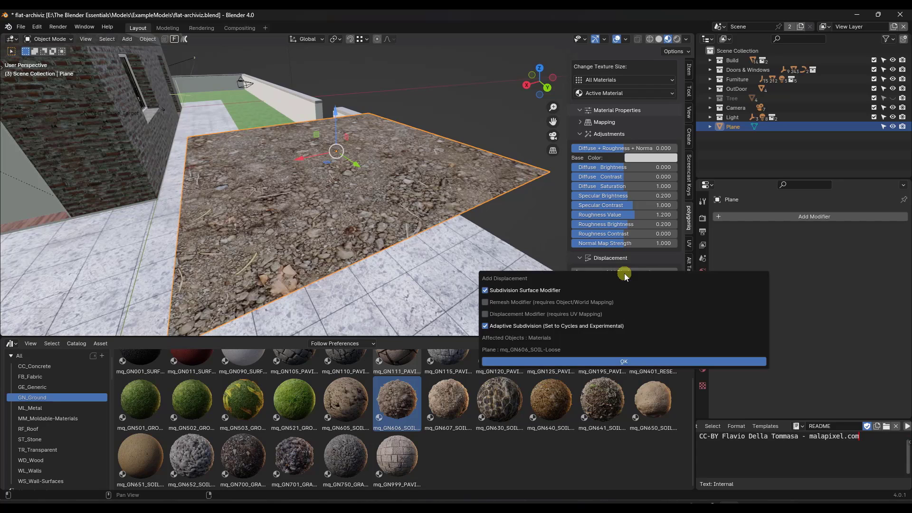
pyautogui.click(502, 314)
pyautogui.click(499, 295)
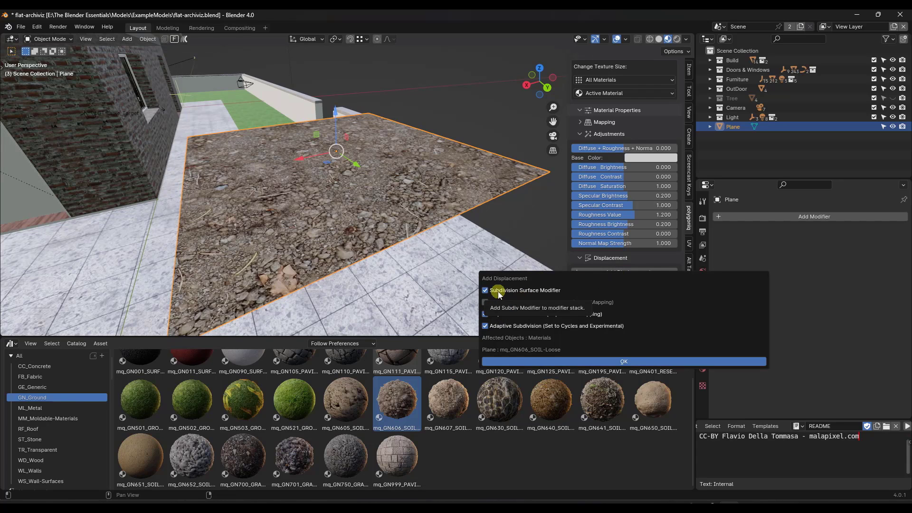
pyautogui.click(499, 294)
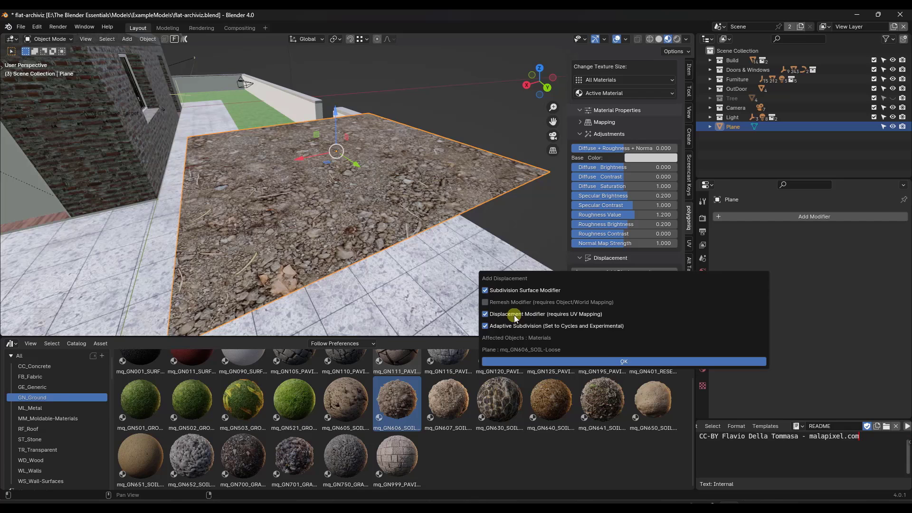
pyautogui.press('Return')
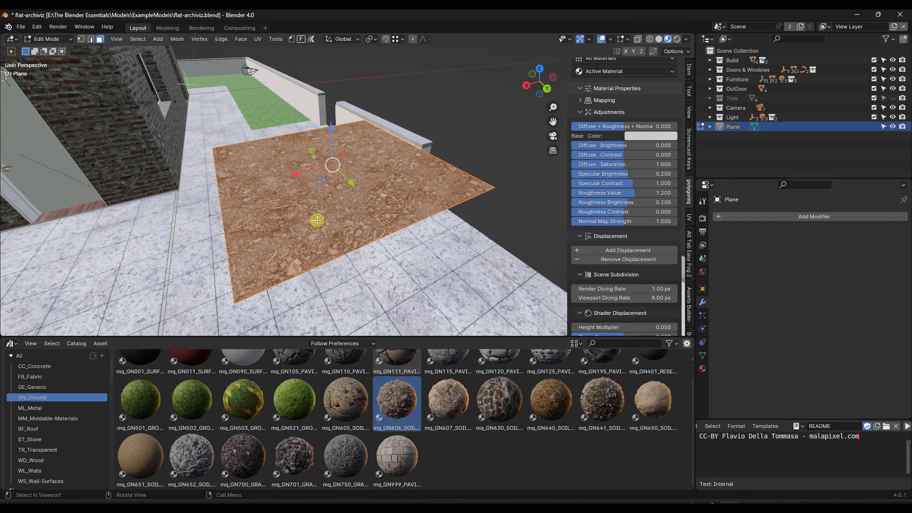
# Step: Remap the plane's UVs with Cube Projection and add displacement to the soil
pyautogui.rightClick(313, 199)
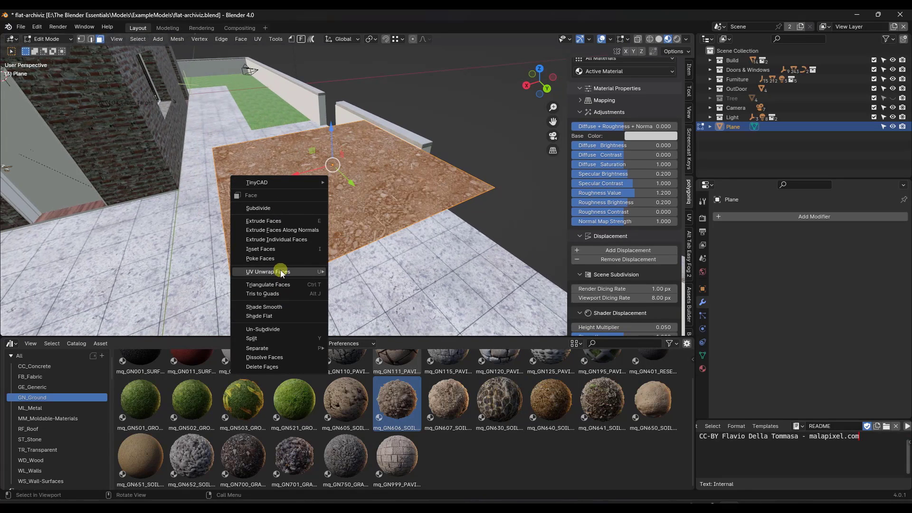
pyautogui.moveTo(282, 275)
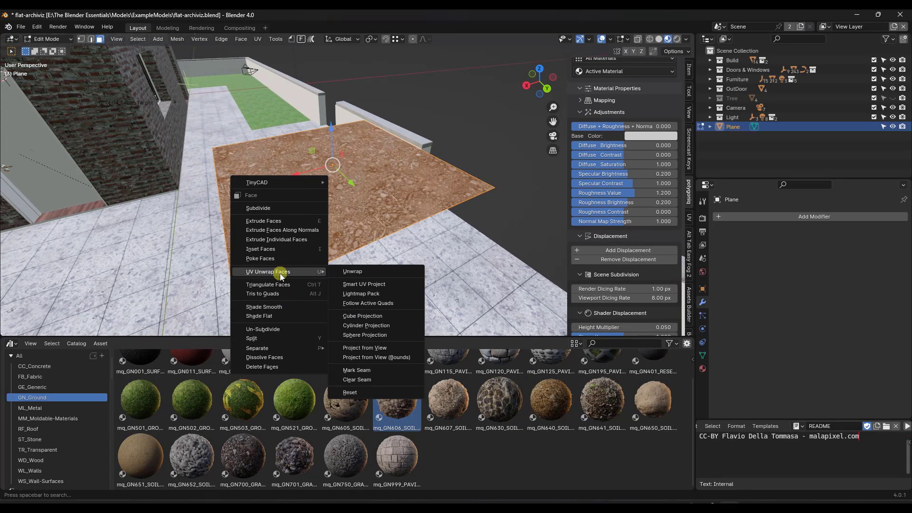
pyautogui.click(362, 316)
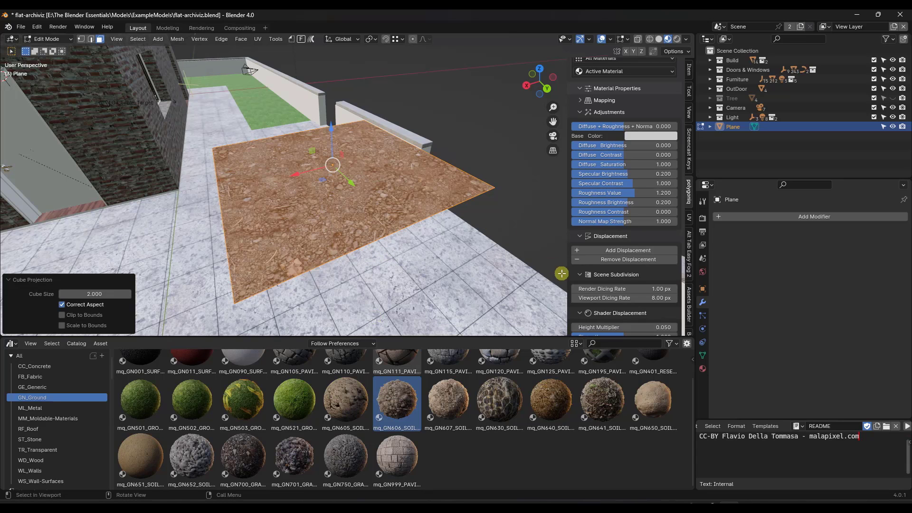
pyautogui.click(620, 251)
pyautogui.scroll(4, 373, 204)
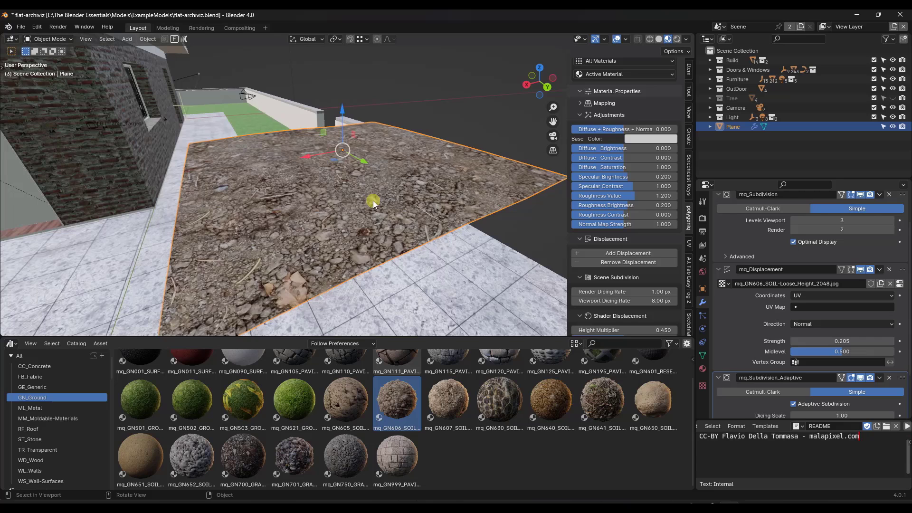
# Step: Subdivide the plane's mesh with 10 cuts and preview the displaced soil
pyautogui.press('Tab')
pyautogui.rightClick(338, 178)
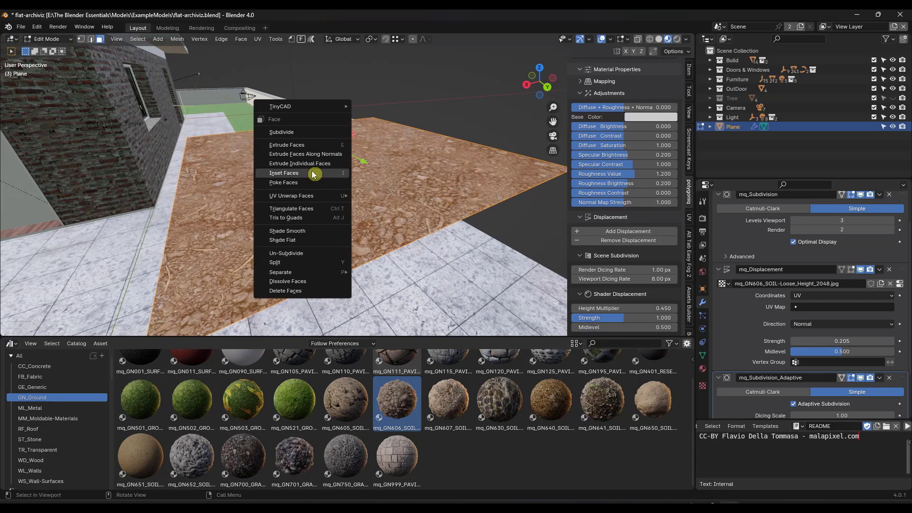
pyautogui.click(291, 128)
pyautogui.click(94, 263)
pyautogui.write('10')
pyautogui.press('Return')
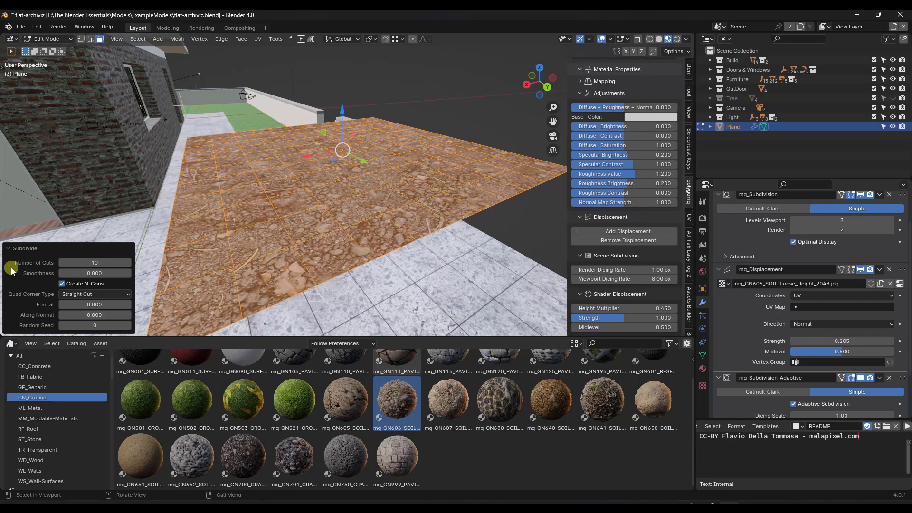
pyautogui.press('Tab')
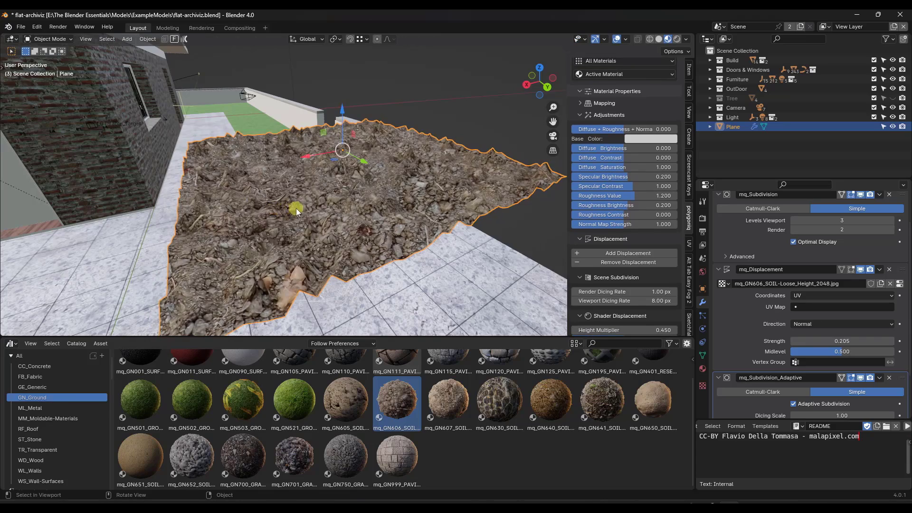
pyautogui.moveTo(293, 209); pyautogui.dragTo(302, 204, button='middle')
# Step: Select the whole plane and subdivide it again for denser soil relief
pyautogui.press('Tab')
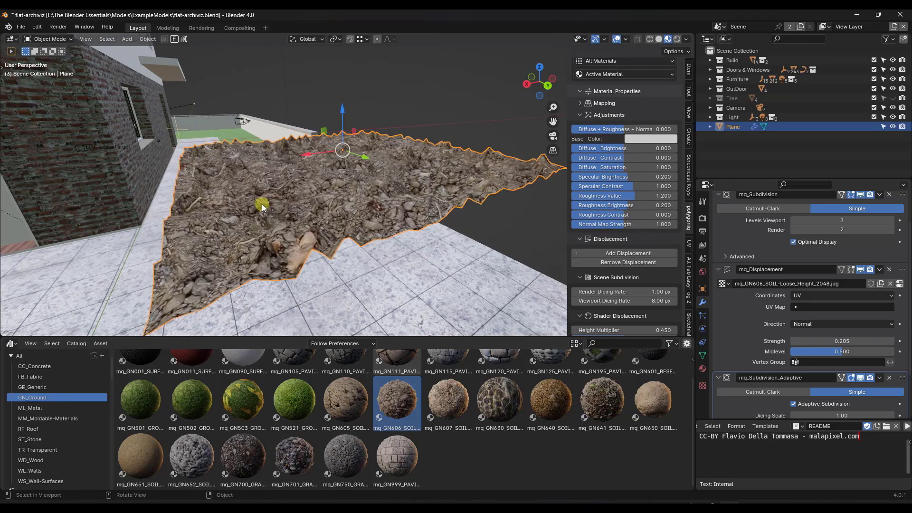
pyautogui.click(267, 197)
pyautogui.press('a')
pyautogui.rightClick(268, 197)
pyautogui.click(265, 196)
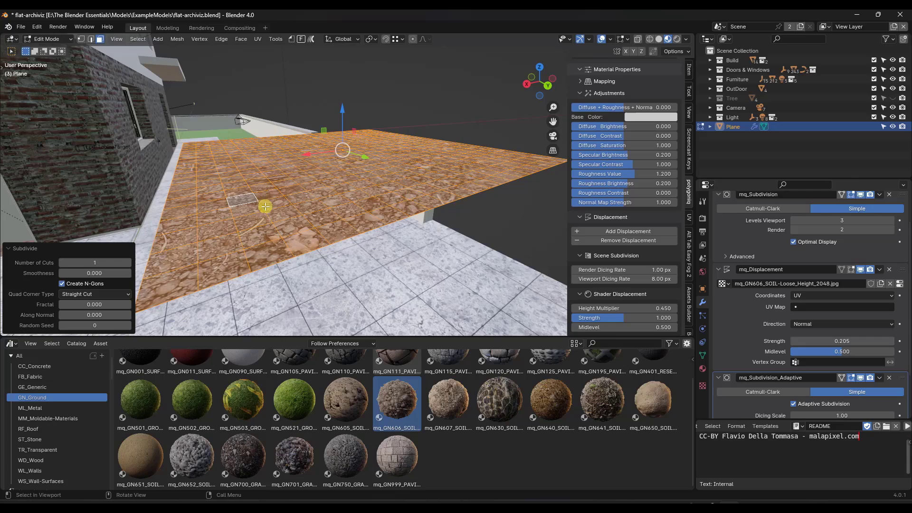
pyautogui.press('Tab')
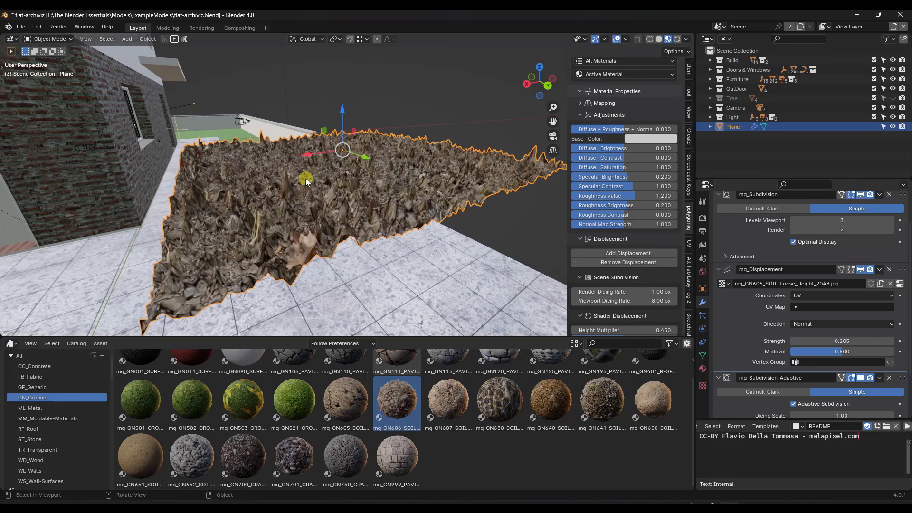
# Step: Lower the soil Displace midlevel to 0.382, orbiting to check the plane's gentler relief
pyautogui.moveTo(307, 178); pyautogui.dragTo(325, 183, button='middle')
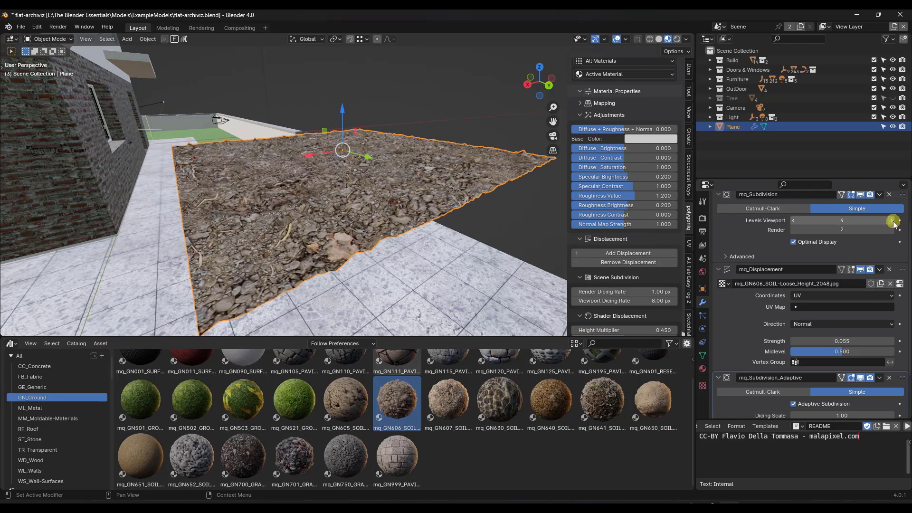
pyautogui.moveTo(351, 276); pyautogui.dragTo(294, 194, button='middle')
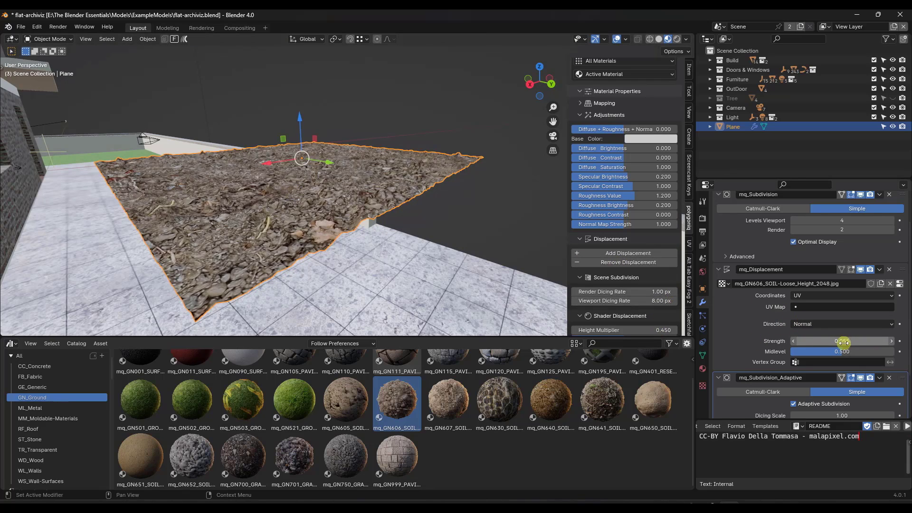
pyautogui.moveTo(841, 355)
pyautogui.mouseDown()
pyautogui.moveTo(816, 359)
pyautogui.moveTo(824, 362)
pyautogui.mouseUp()
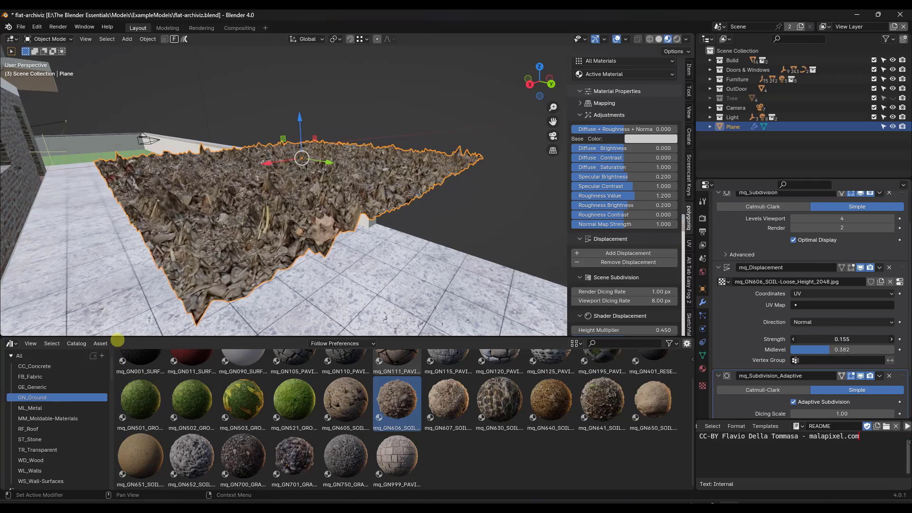
pyautogui.moveTo(365, 253)
pyautogui.mouseDown(button='middle')
pyautogui.moveTo(356, 264)
pyautogui.moveTo(246, 238)
pyautogui.moveTo(355, 255)
pyautogui.mouseUp(button='middle')
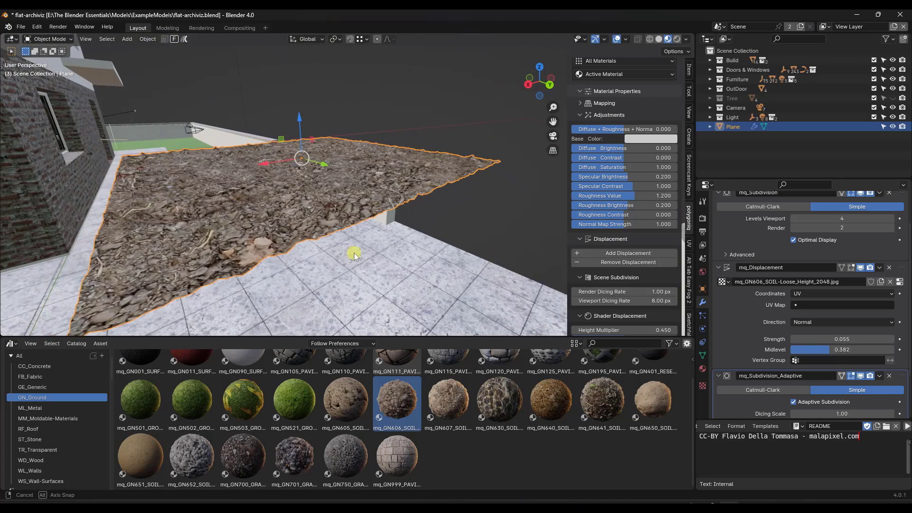
pyautogui.scroll(-2, 323, 219)
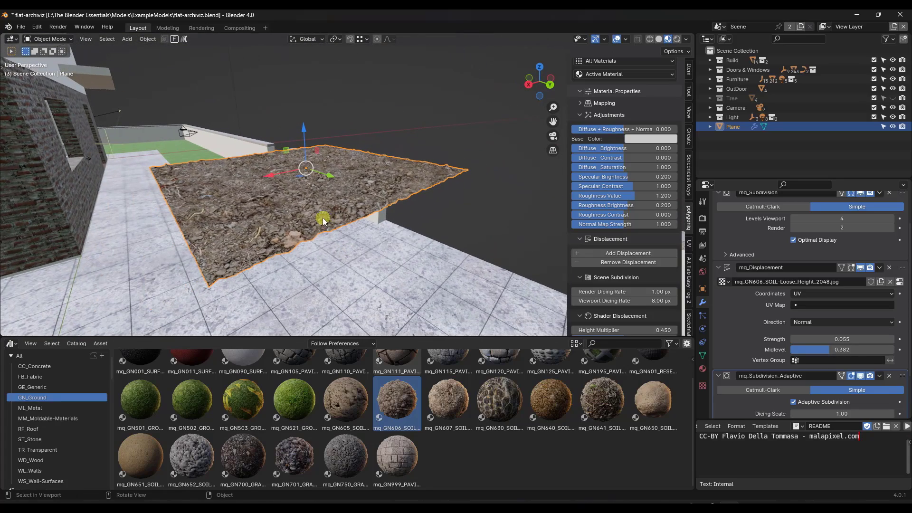
pyautogui.moveTo(307, 198); pyautogui.dragTo(306, 204, button='middle')
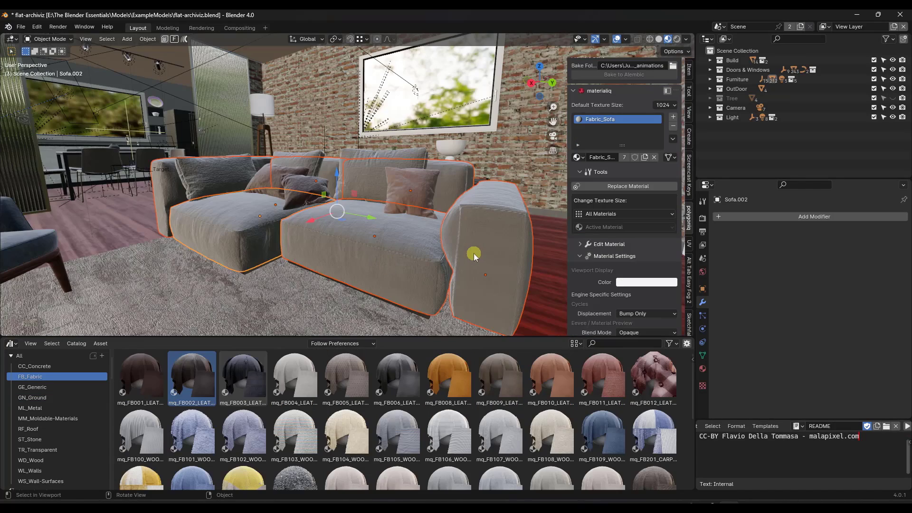
# Step: Apply mq_FB002 cow leather to the sofa's armrest, seat, back, left section and left arm
pyautogui.click(470, 257)
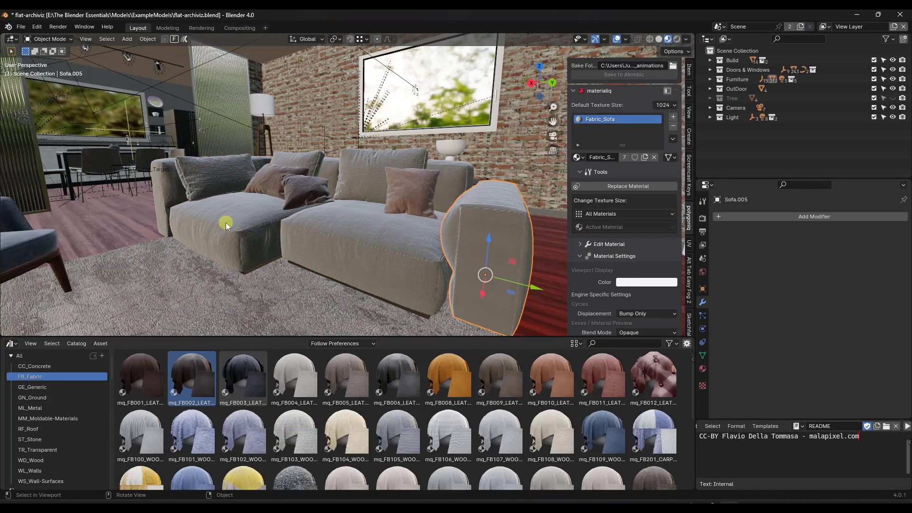
pyautogui.moveTo(195, 374); pyautogui.dragTo(375, 244)
pyautogui.moveTo(192, 375); pyautogui.dragTo(456, 180)
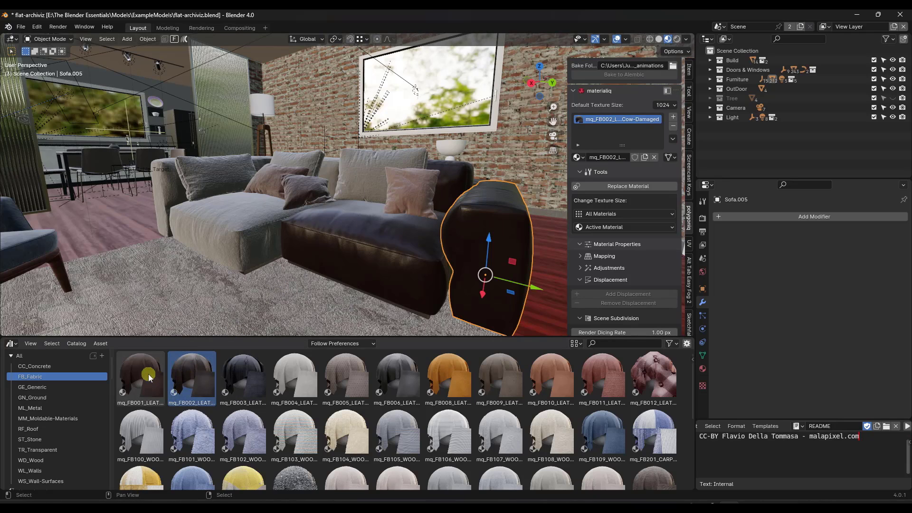
pyautogui.moveTo(204, 374); pyautogui.dragTo(331, 172)
pyautogui.moveTo(195, 380); pyautogui.dragTo(171, 185)
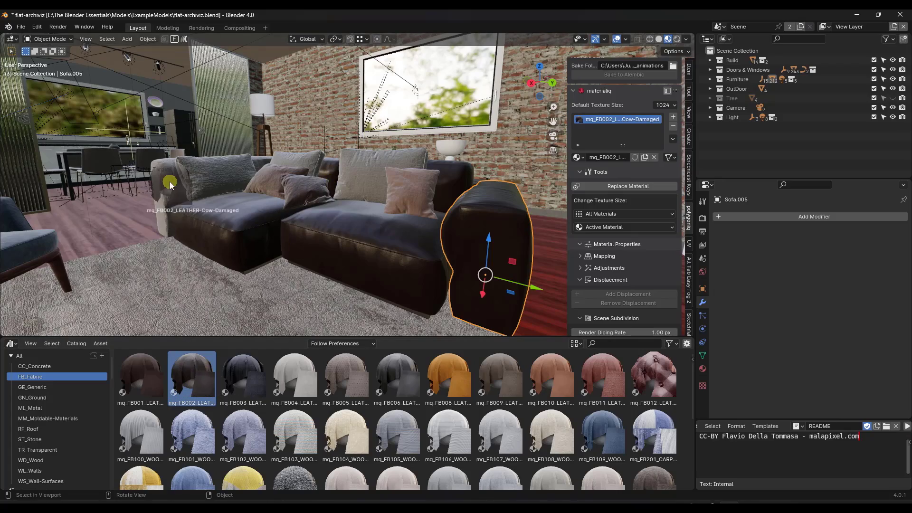
pyautogui.moveTo(374, 260); pyautogui.dragTo(375, 240, button='middle')
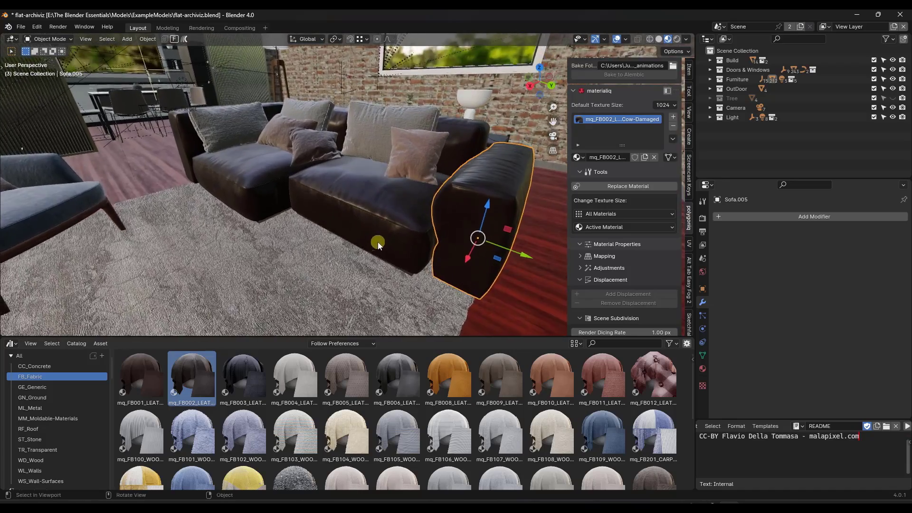
pyautogui.scroll(5, 416, 204)
pyautogui.scroll(-6, 409, 210)
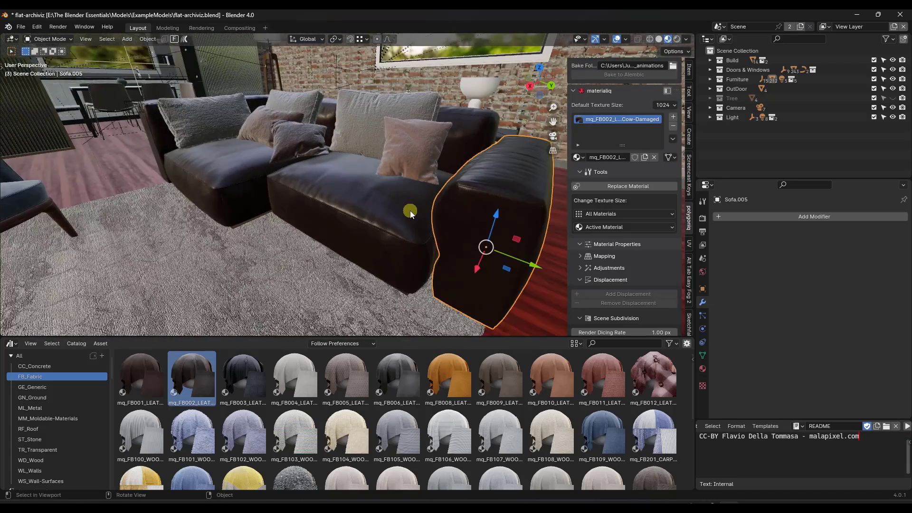
pyautogui.moveTo(410, 210); pyautogui.dragTo(377, 206, button='middle')
pyautogui.scroll(-1, 377, 205)
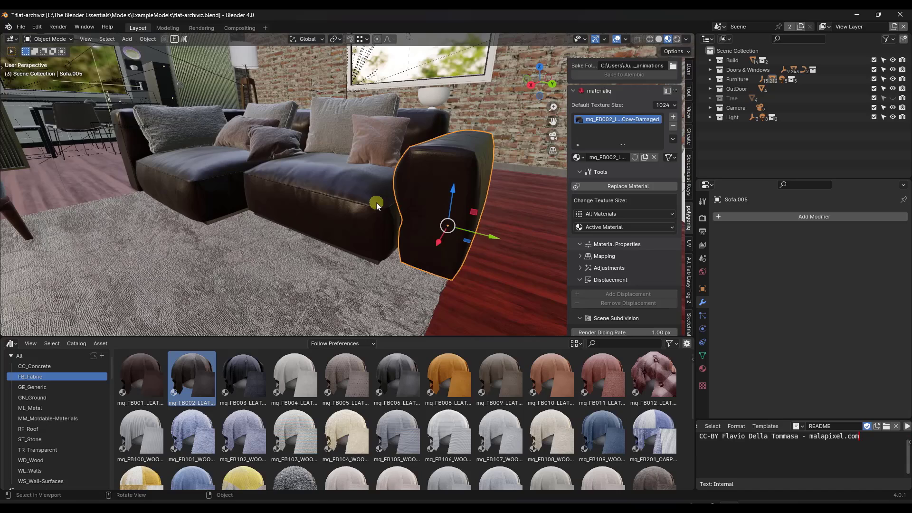
# Step: Set the seat leather's Materialiq Adjustments Roughness Contrast to 0.353
pyautogui.keyDown('shift'); pyautogui.click(459, 183); pyautogui.keyUp('shift')
pyautogui.click(630, 272)
pyautogui.scroll(-5, 630, 272)
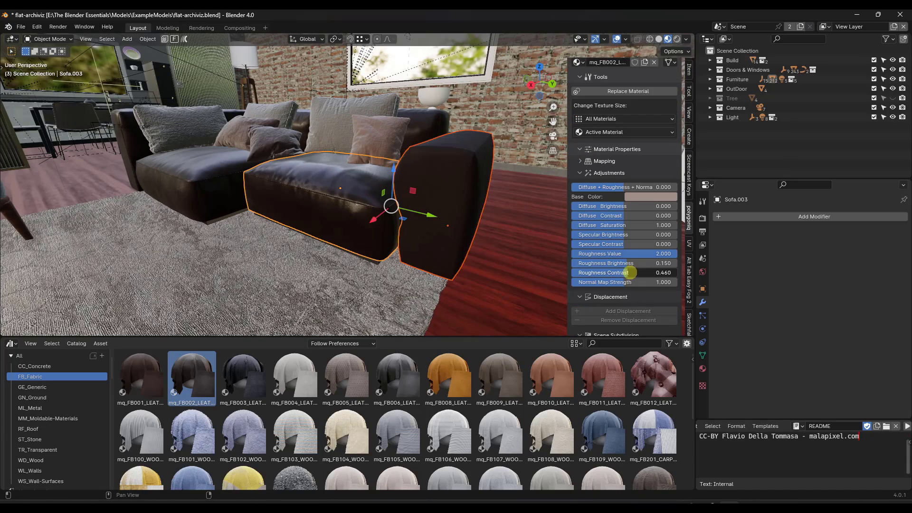
pyautogui.moveTo(629, 272); pyautogui.dragTo(628, 275)
pyautogui.scroll(4, 335, 176)
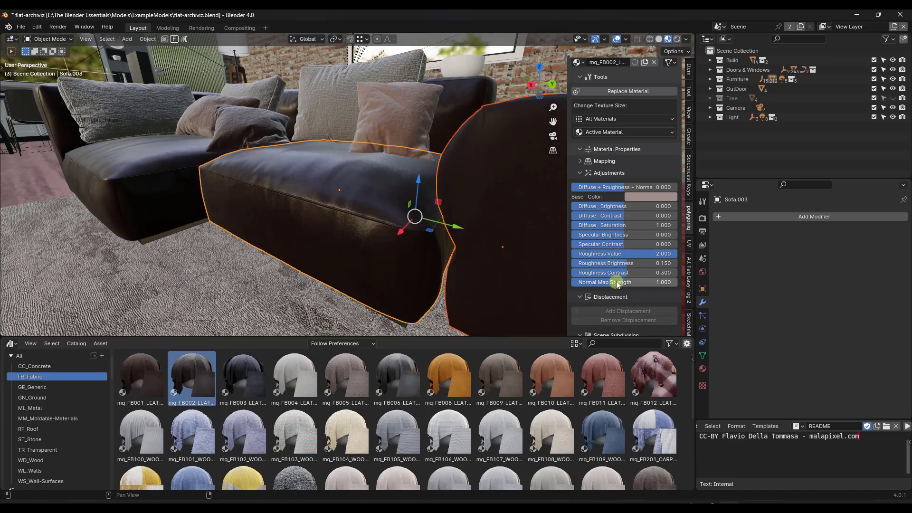
pyautogui.moveTo(626, 275); pyautogui.dragTo(622, 271)
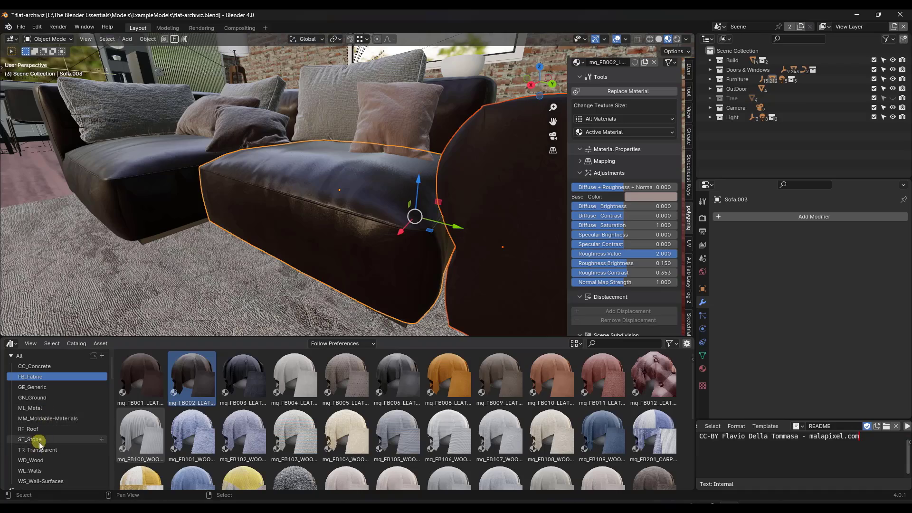
pyautogui.scroll(-4, 403, 236)
pyautogui.scroll(-2, 400, 235)
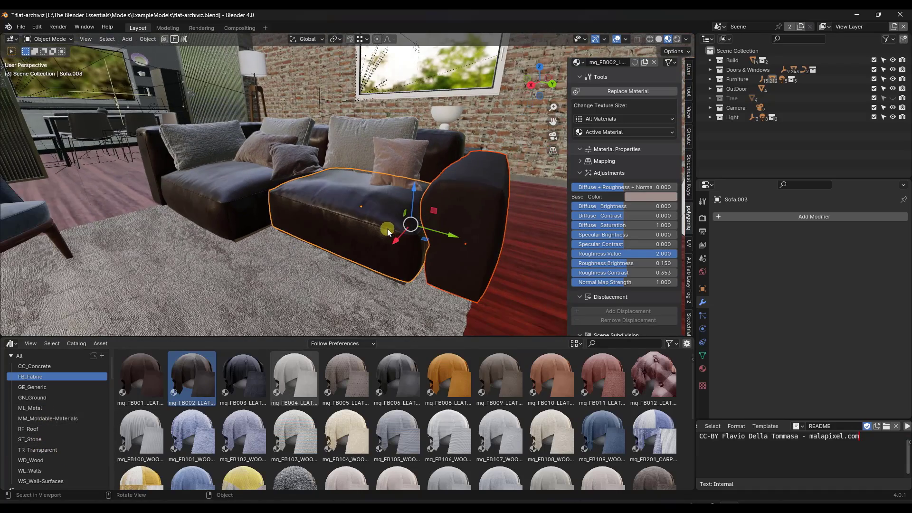
# Step: Try FB102, FB904 and FB910 fabrics on the rug, settling on the grey FB802 woven carpet
pyautogui.moveTo(380, 231); pyautogui.dragTo(360, 223, button='middle')
pyautogui.scroll(-3, 257, 420)
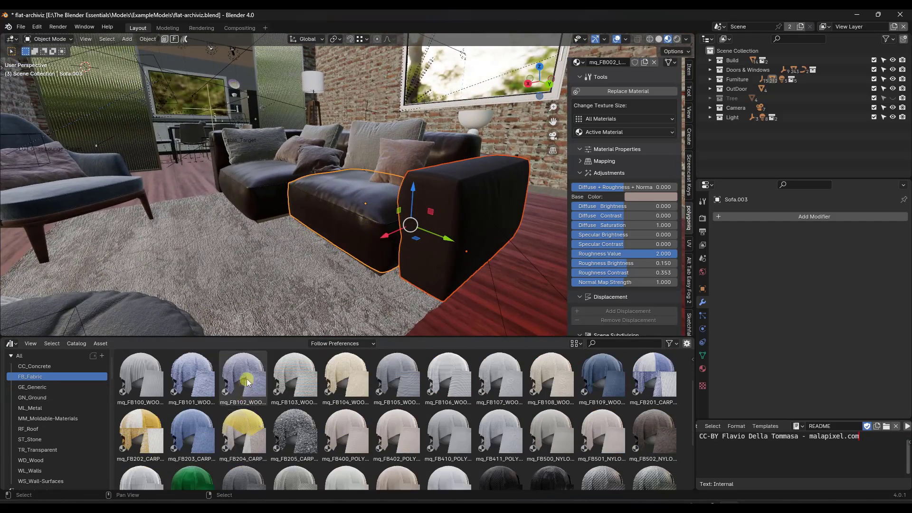
pyautogui.moveTo(244, 380); pyautogui.dragTo(248, 282)
pyautogui.scroll(-4, 380, 418)
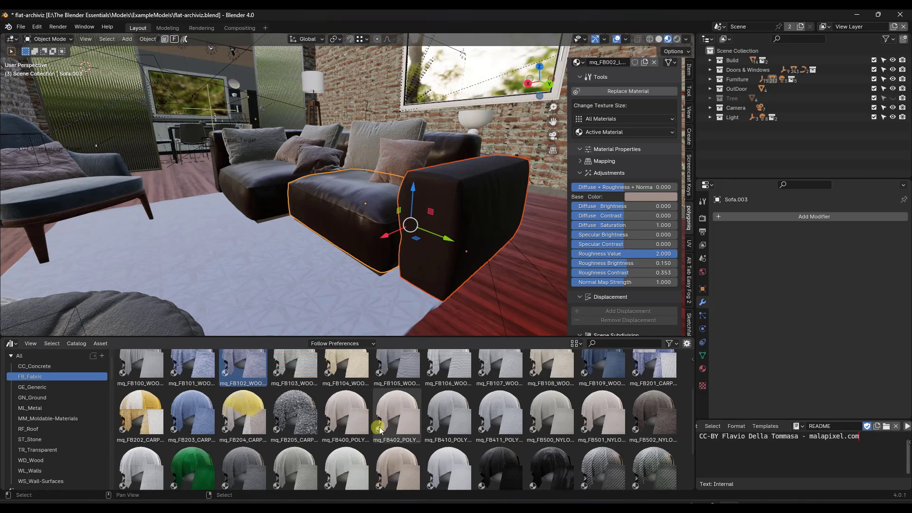
pyautogui.moveTo(444, 458); pyautogui.dragTo(323, 311)
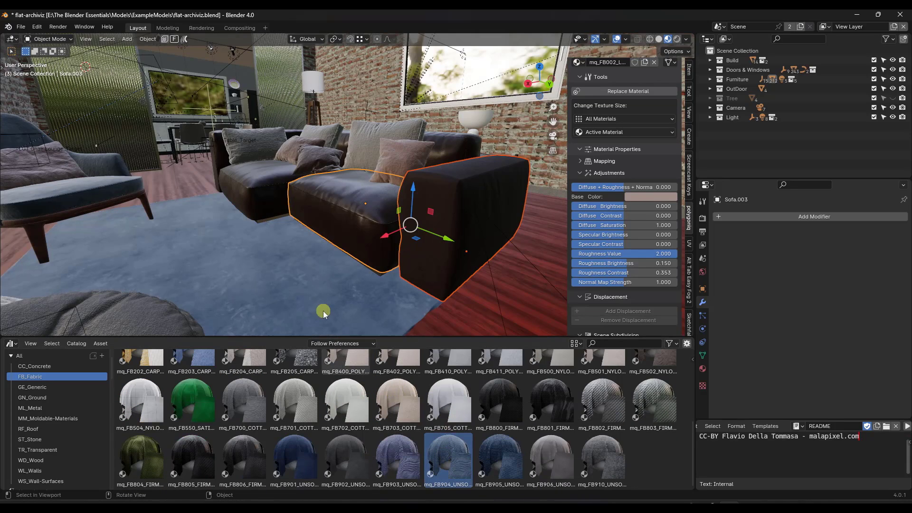
pyautogui.moveTo(602, 458); pyautogui.dragTo(327, 304)
pyautogui.moveTo(575, 407); pyautogui.dragTo(290, 284)
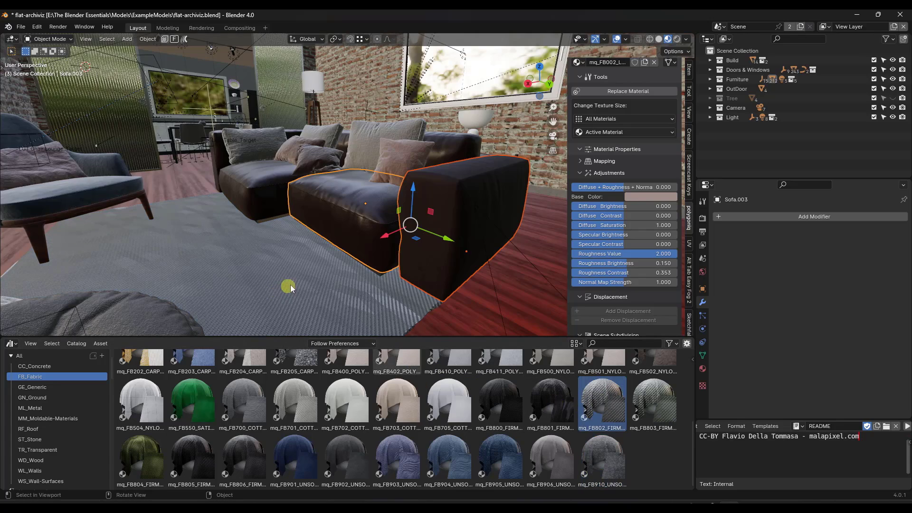